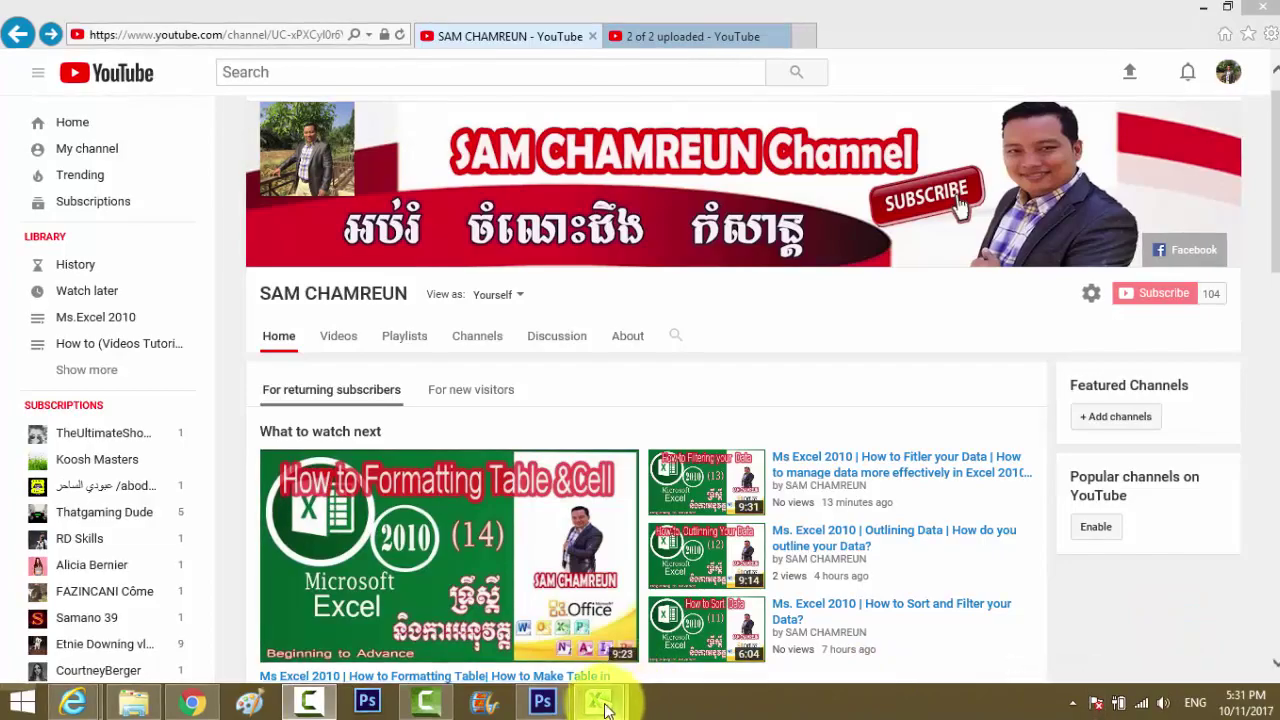
- Switch to the Expenditure Categories workbook showing its expenditure table
mouse_move(598, 702)
click(590, 653)
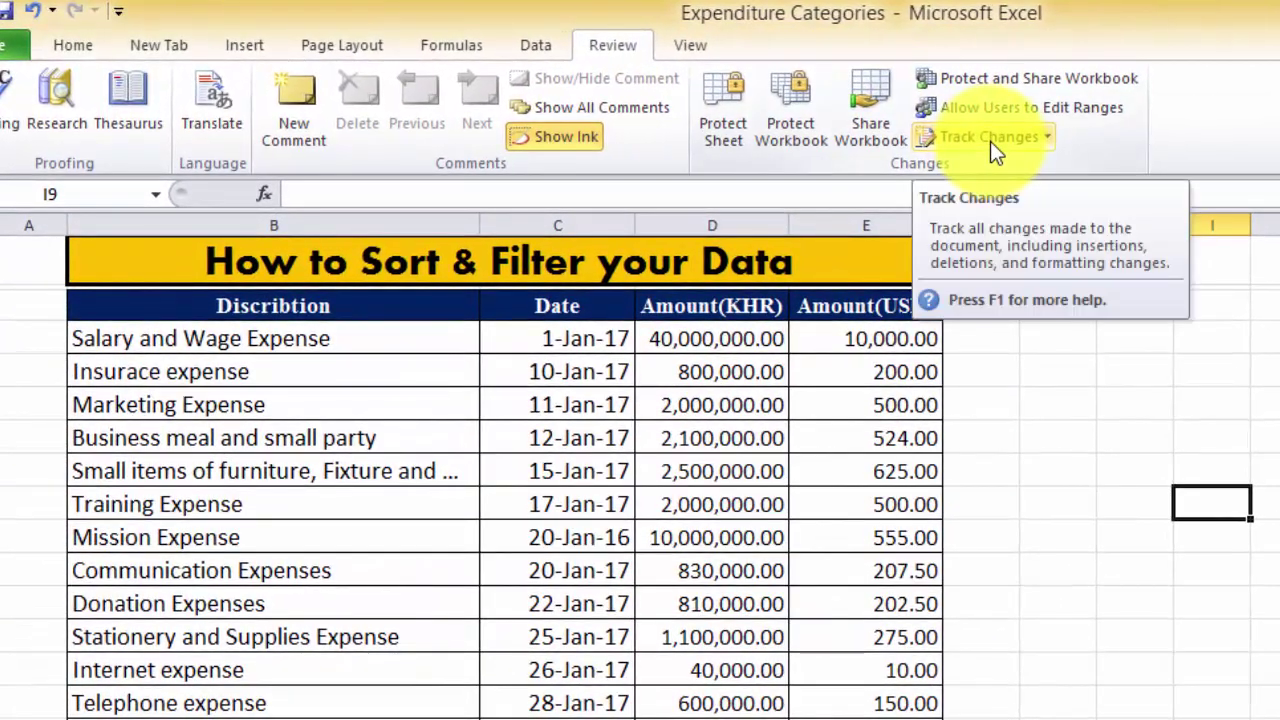
- Enable 'Track changes while editing' under Highlight Changes and save the workbook as shared
click(990, 141)
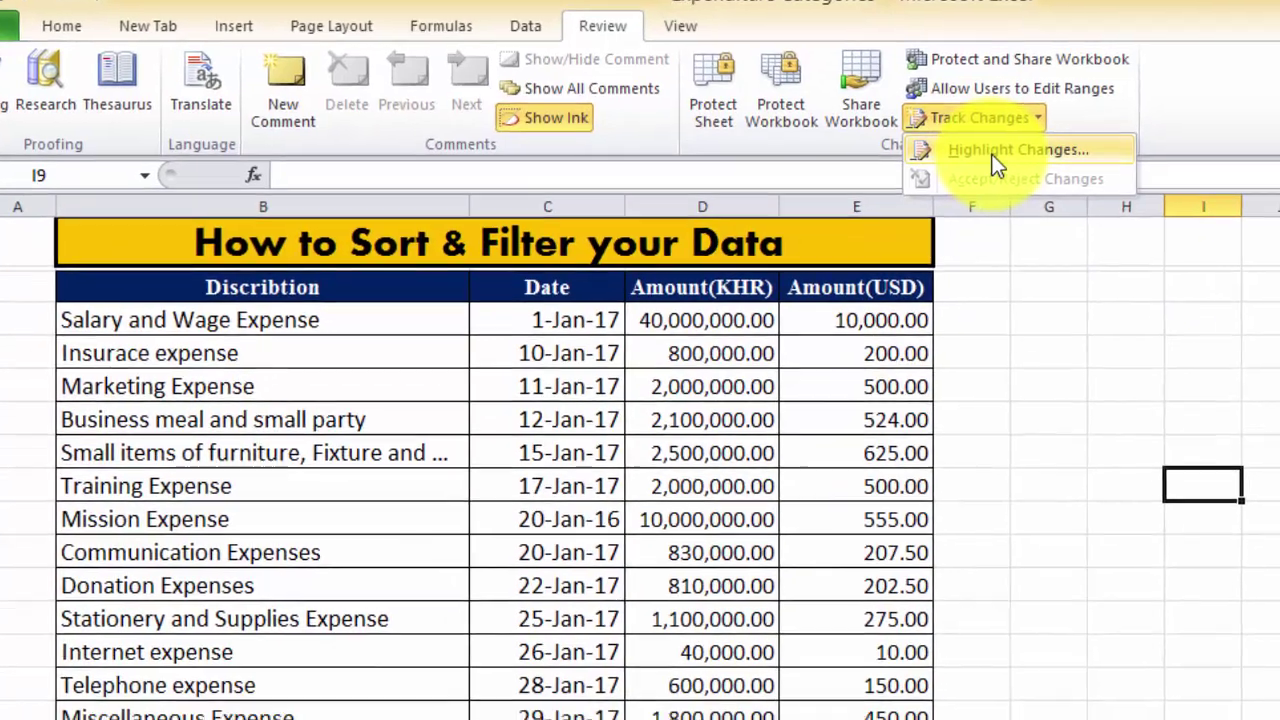
click(1001, 170)
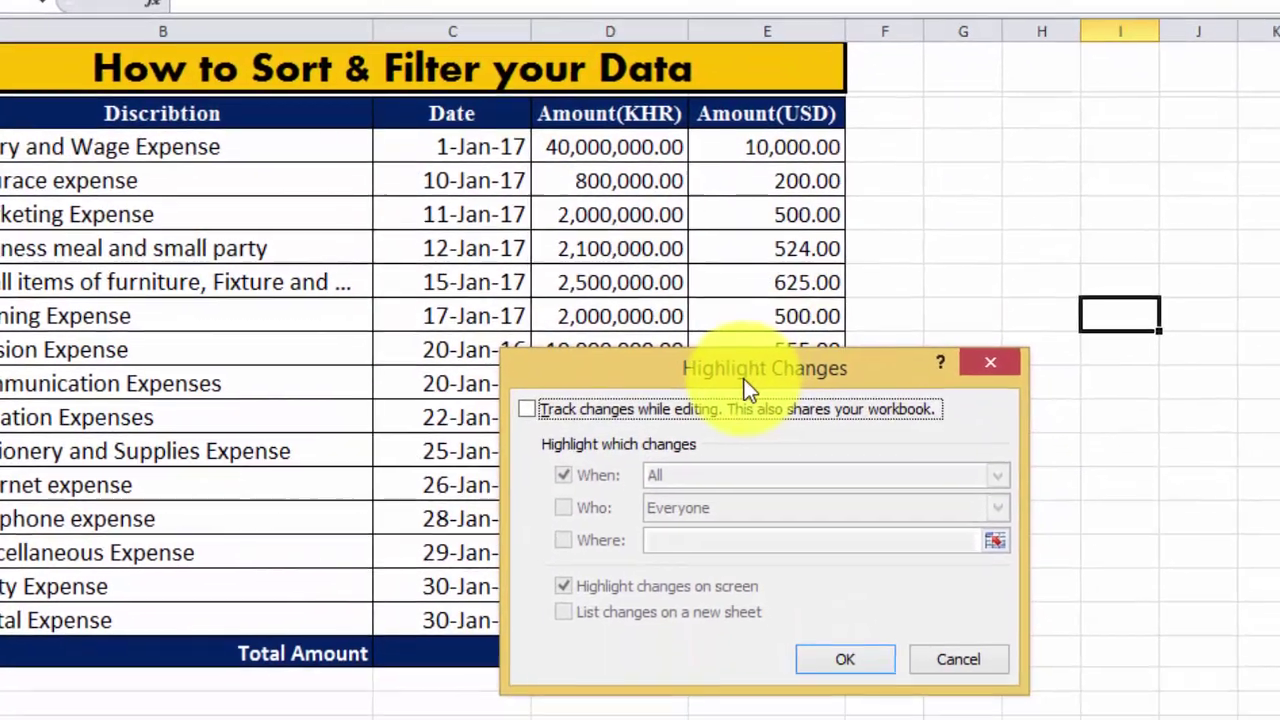
drag(744, 379, 755, 262)
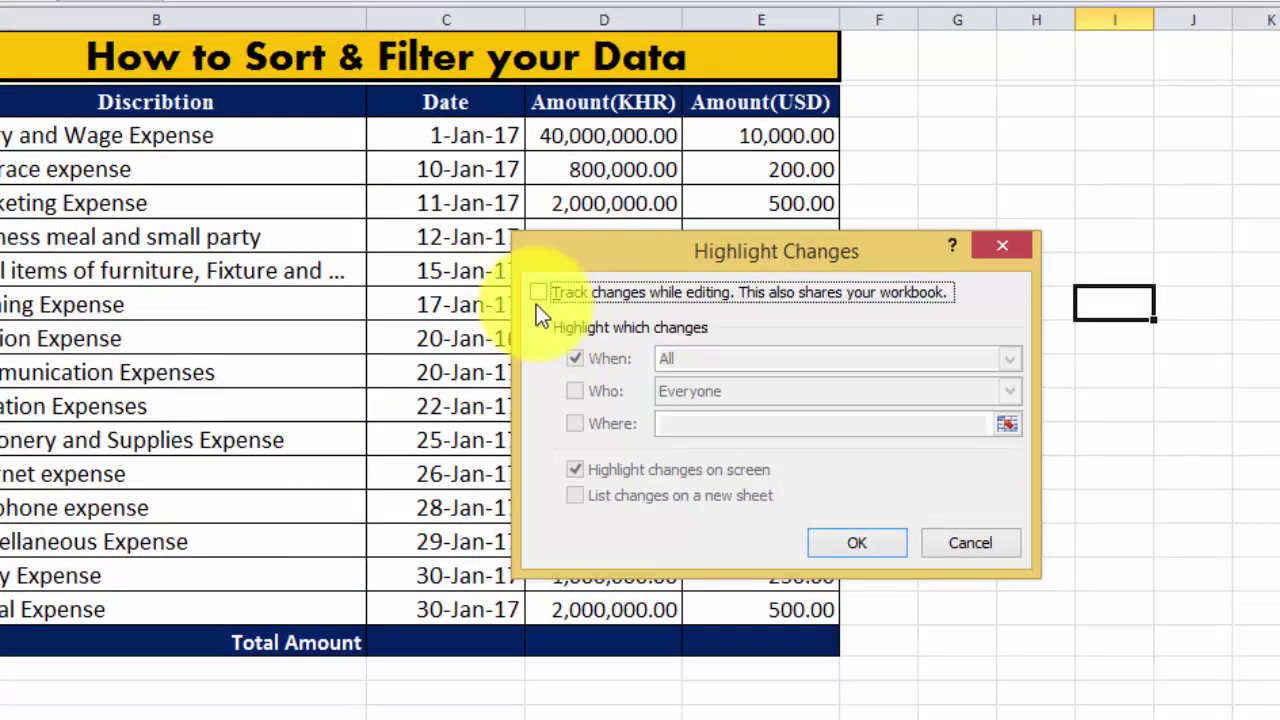
click(540, 294)
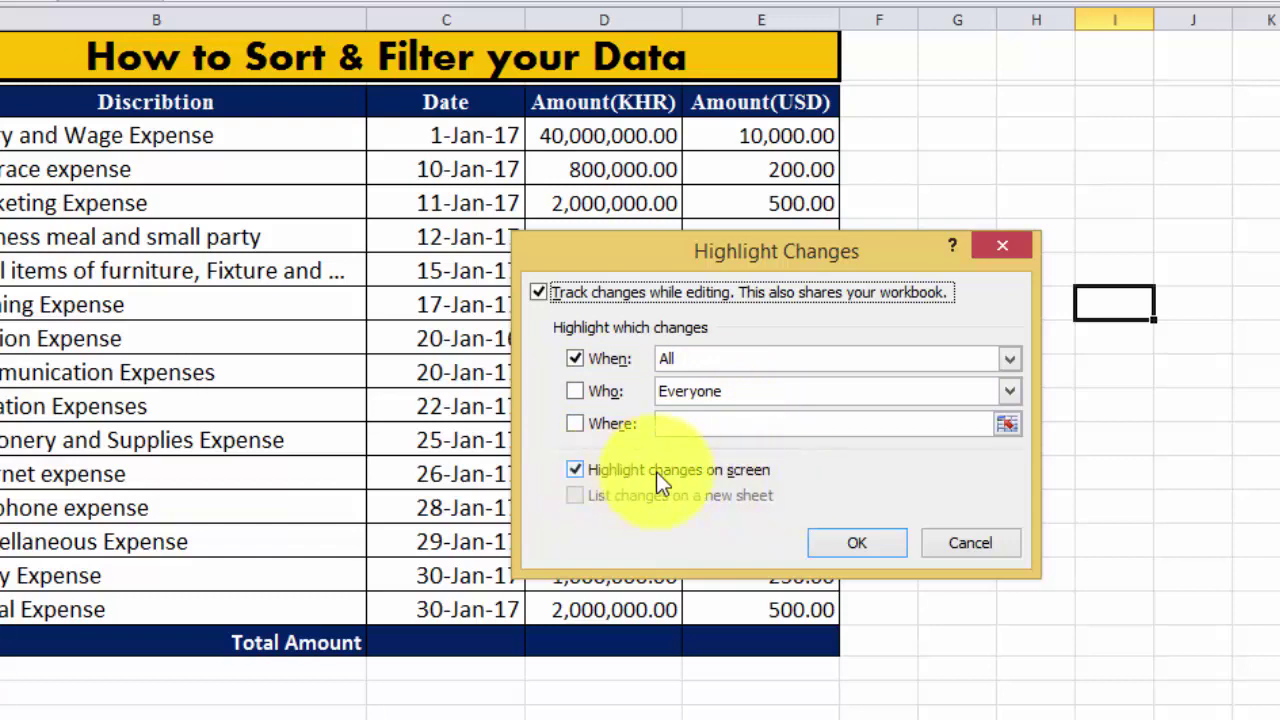
click(850, 542)
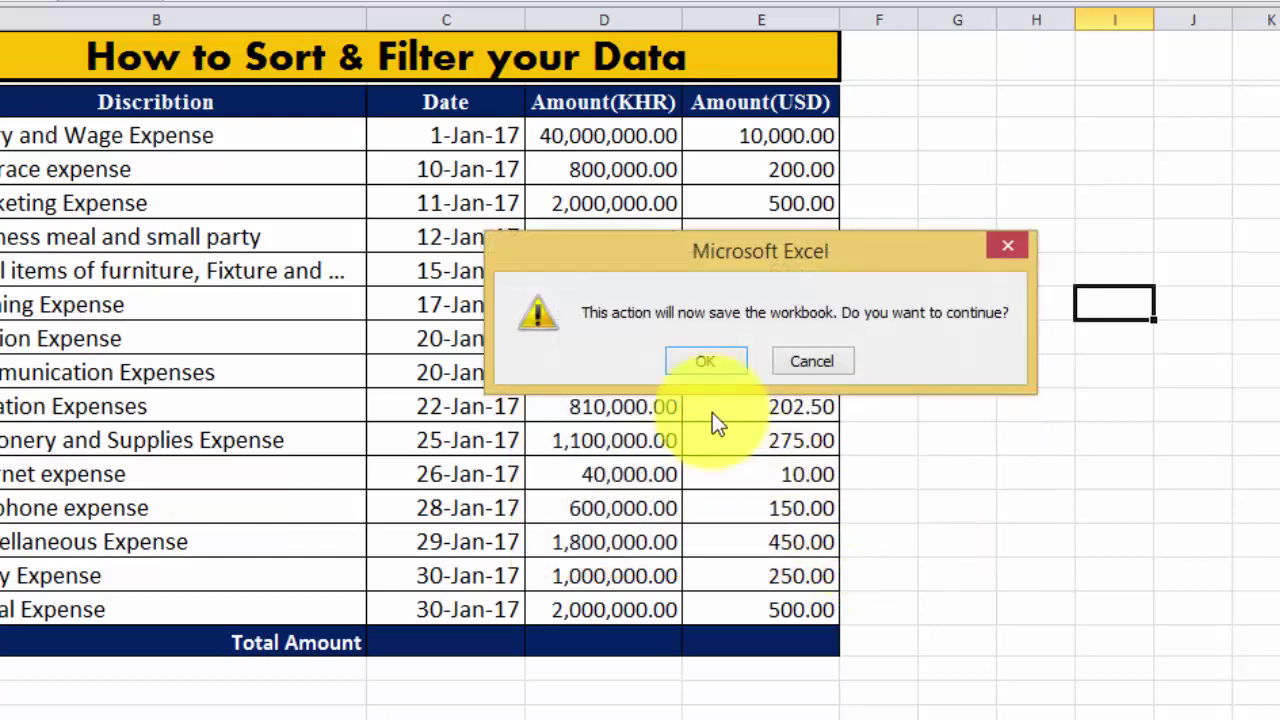
click(716, 360)
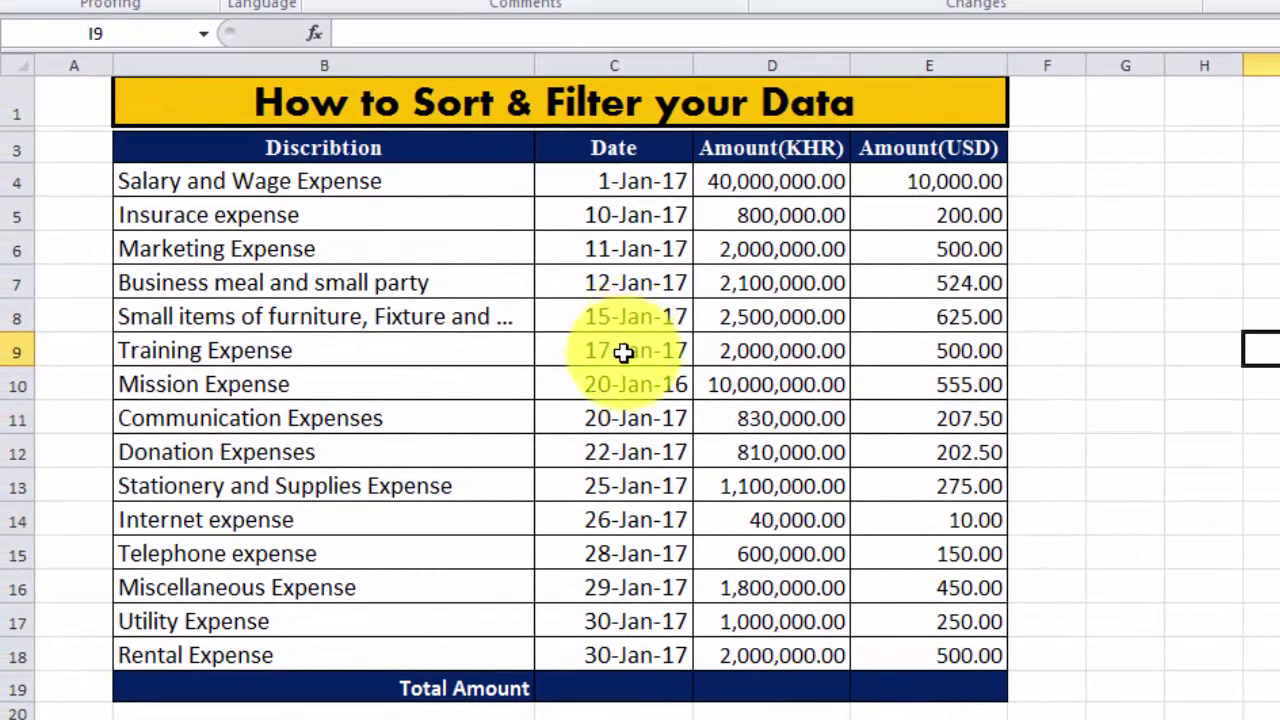
- Change the Training Expense date in C9 to 01-10-2017
click(623, 351)
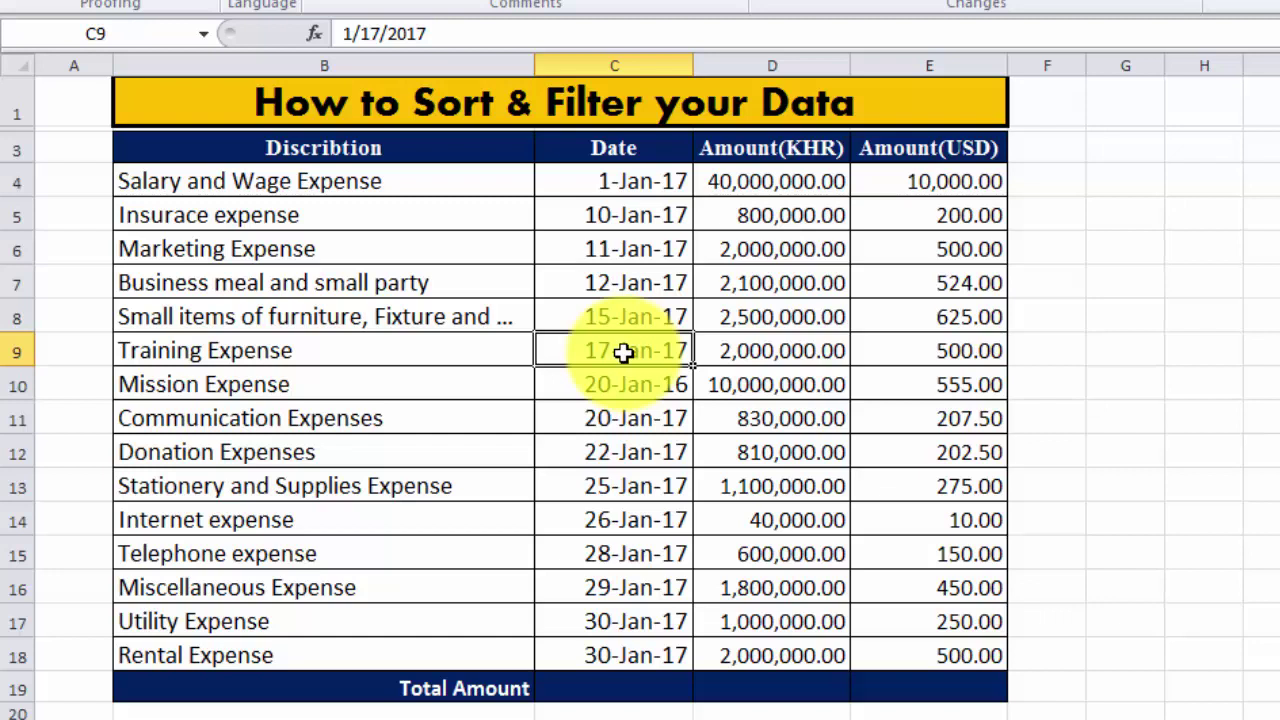
text(01-)
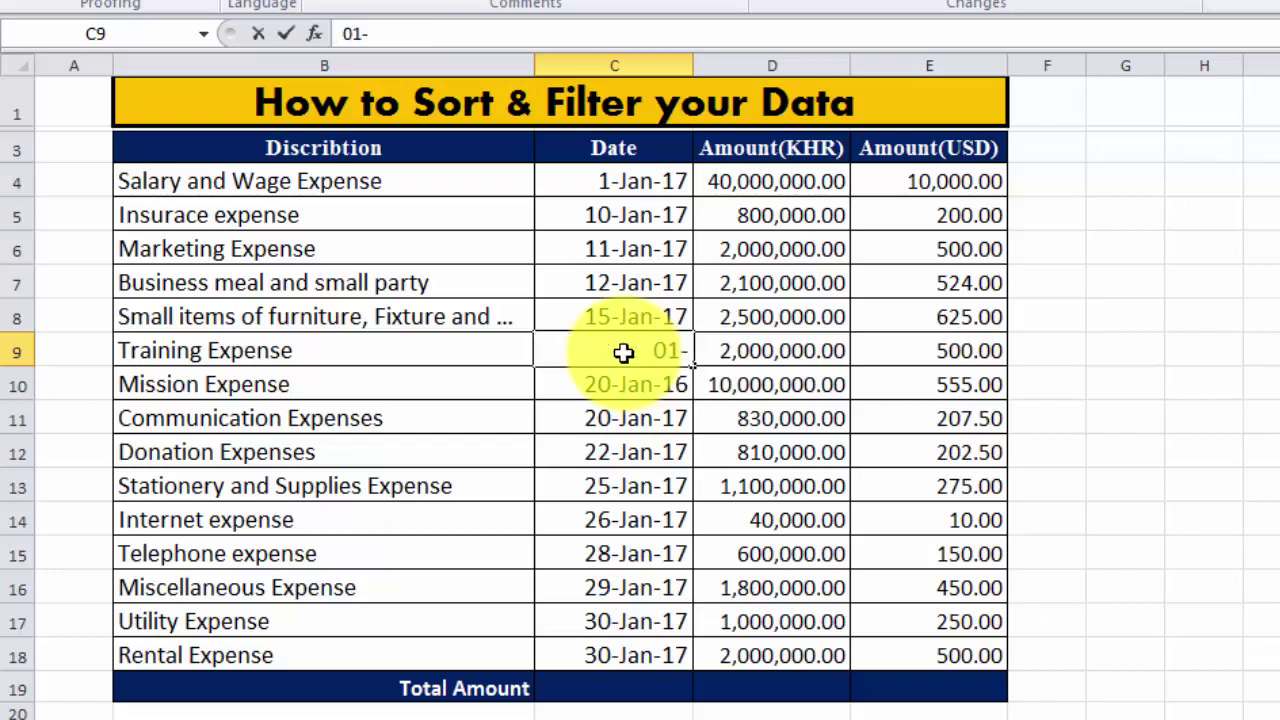
text(10-20)
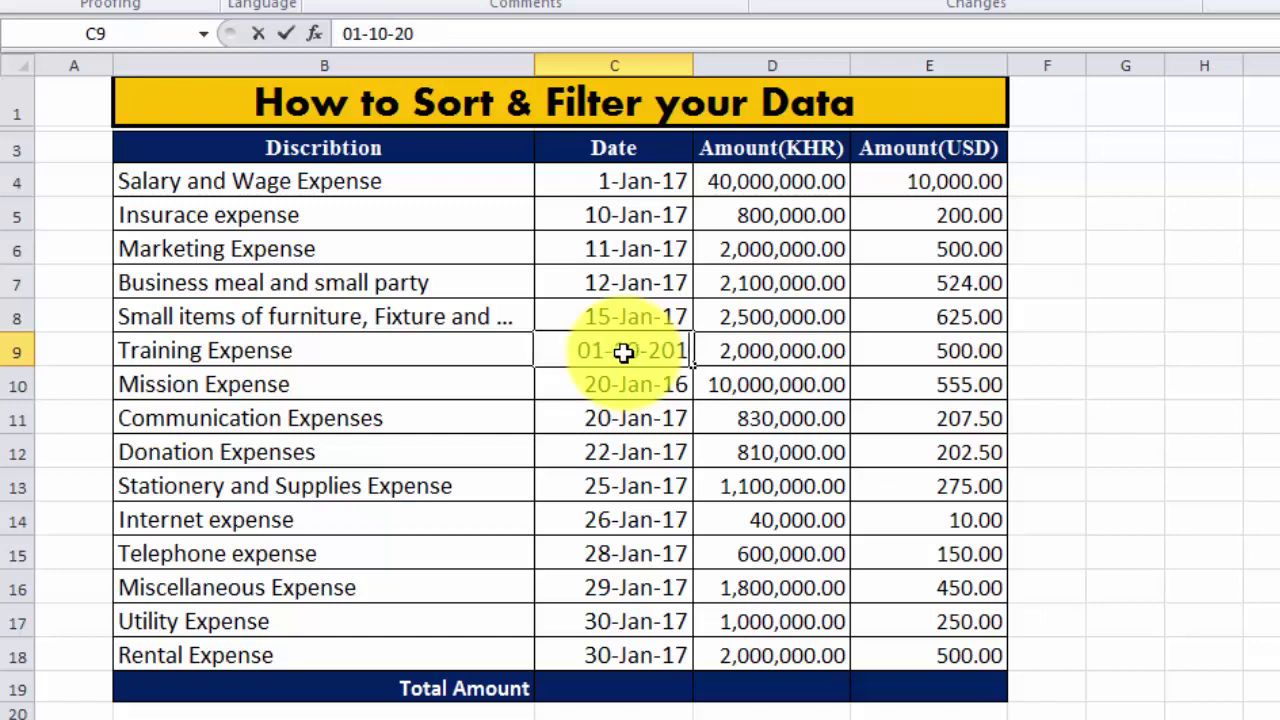
text(17)
key(Return)
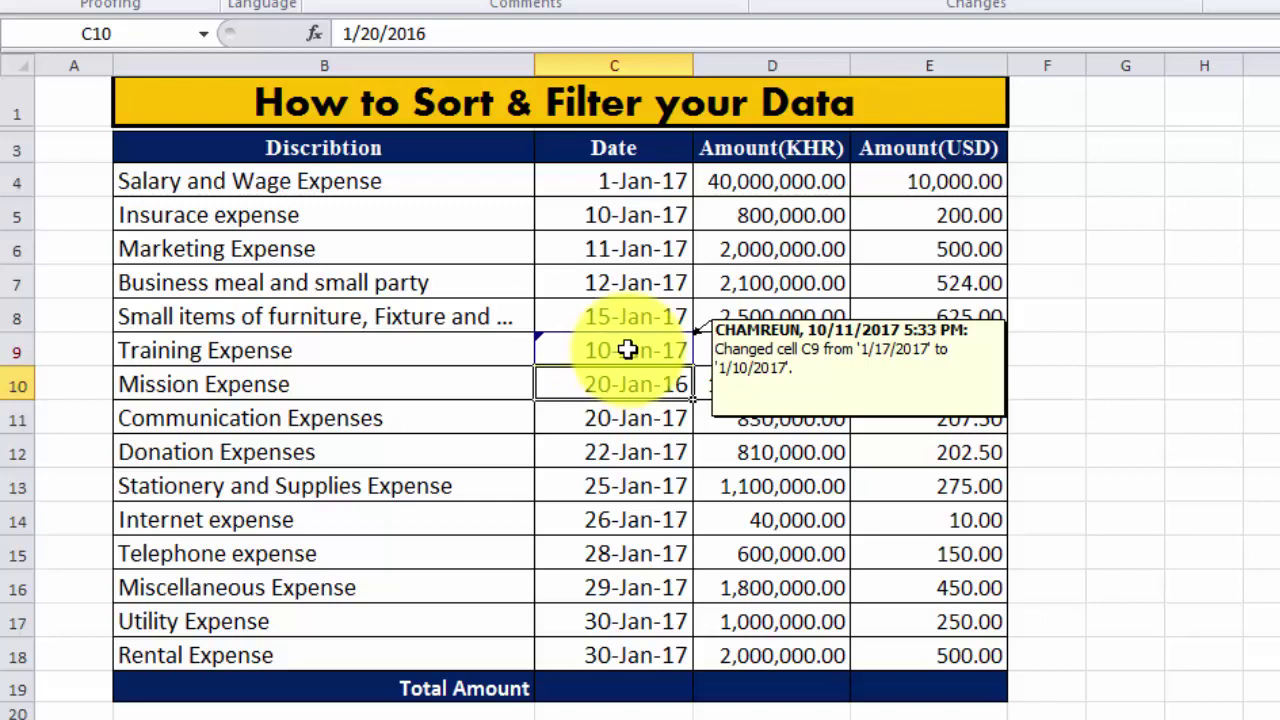
click(626, 348)
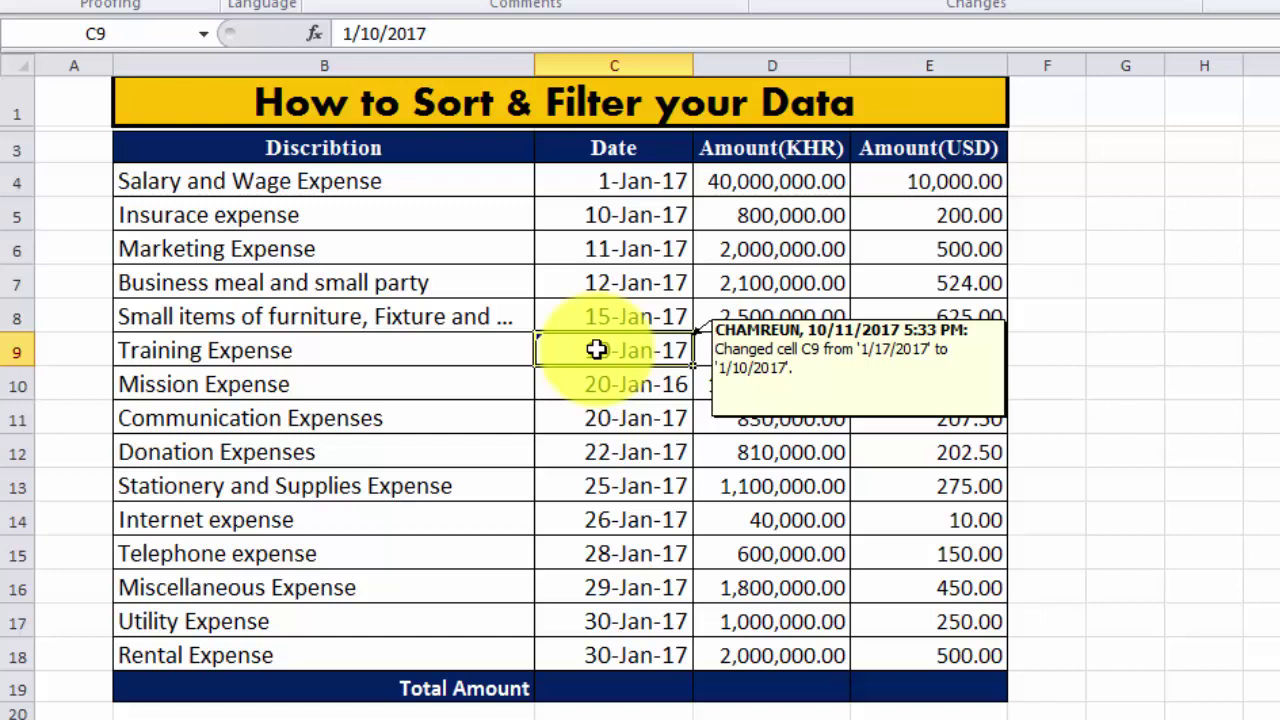
- Enter 555 in E9 and 6666 in E8, then read the tracking notes on changed cells
click(980, 418)
click(935, 452)
click(955, 350)
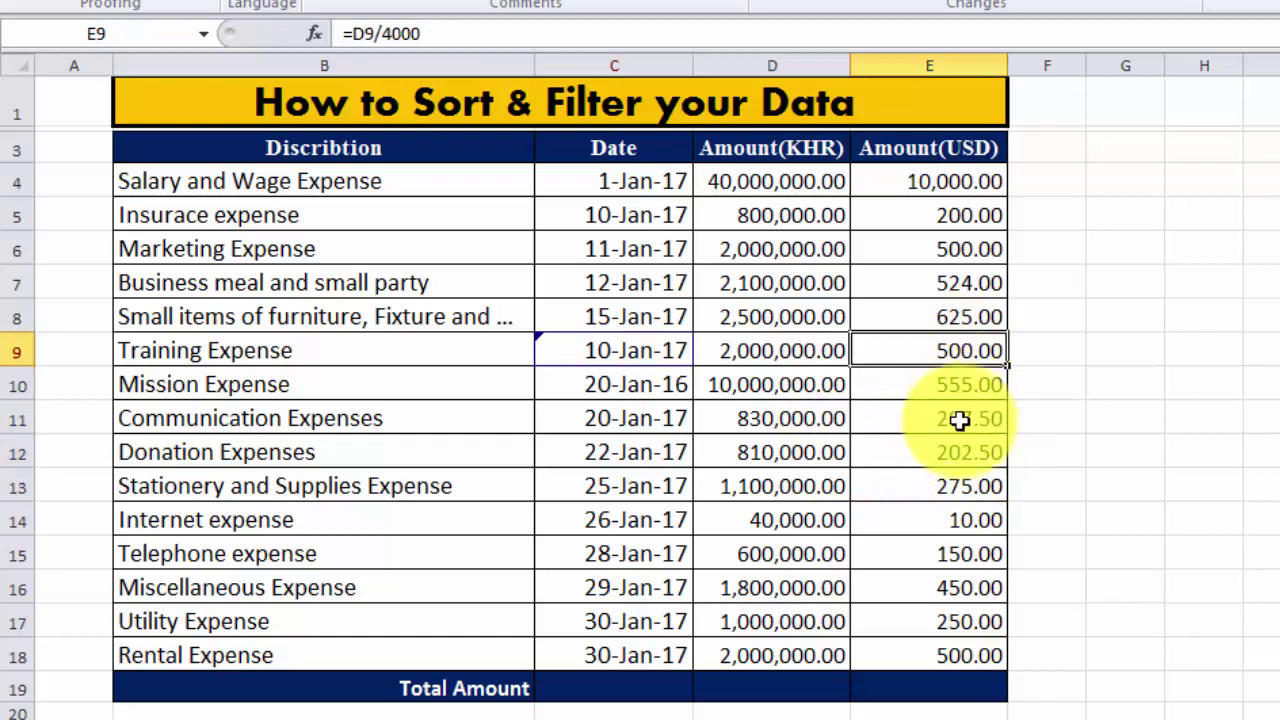
text(555)
key(Return)
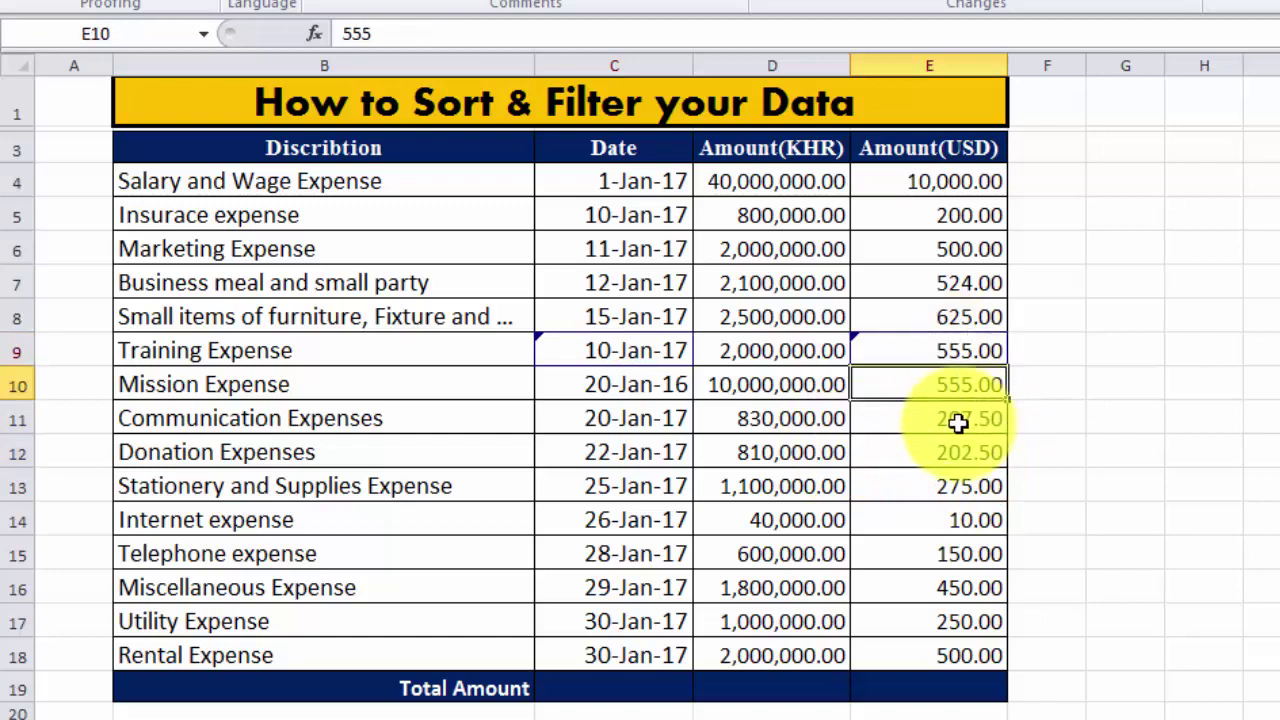
click(965, 316)
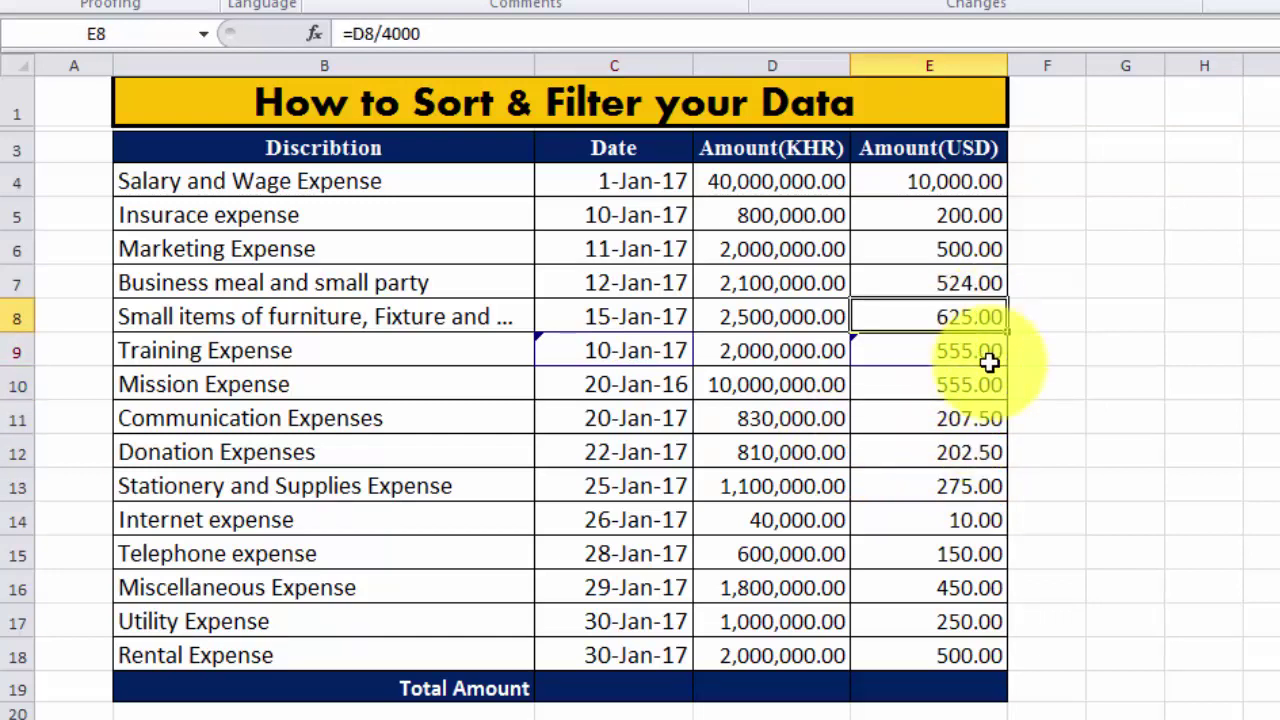
mouse_move(989, 362)
text(6666)
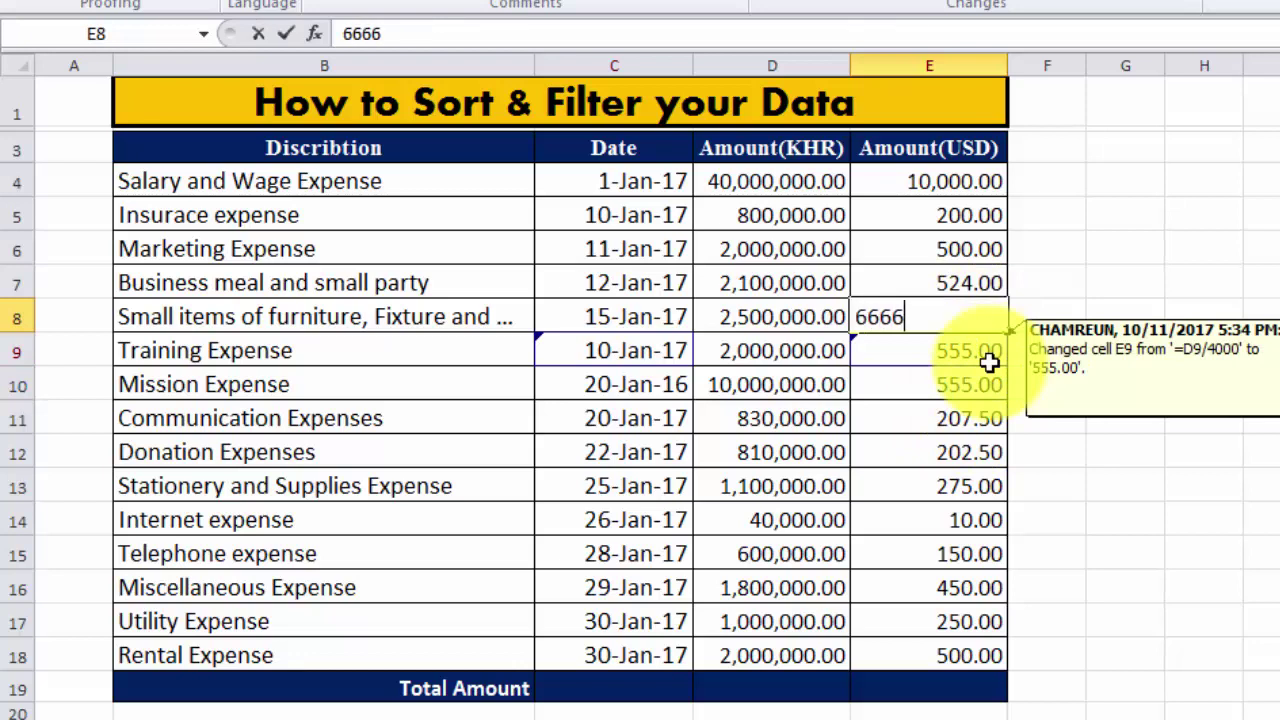
key(Return)
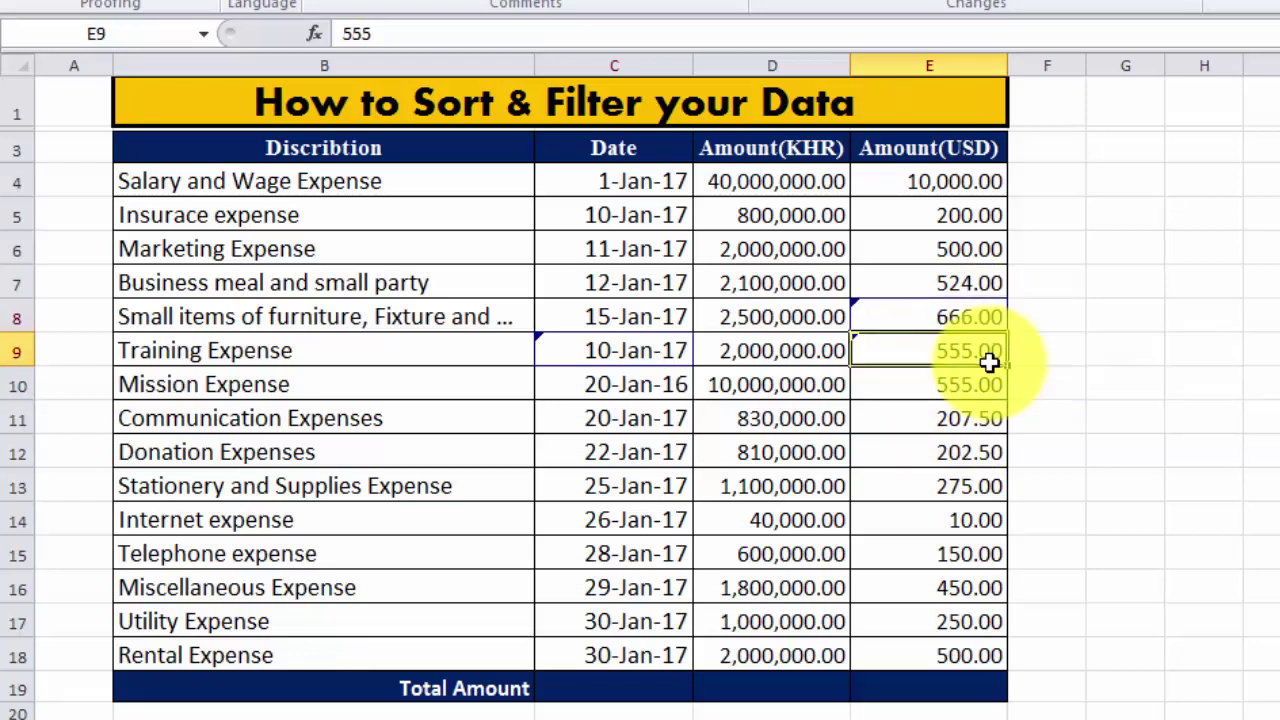
mouse_move(989, 362)
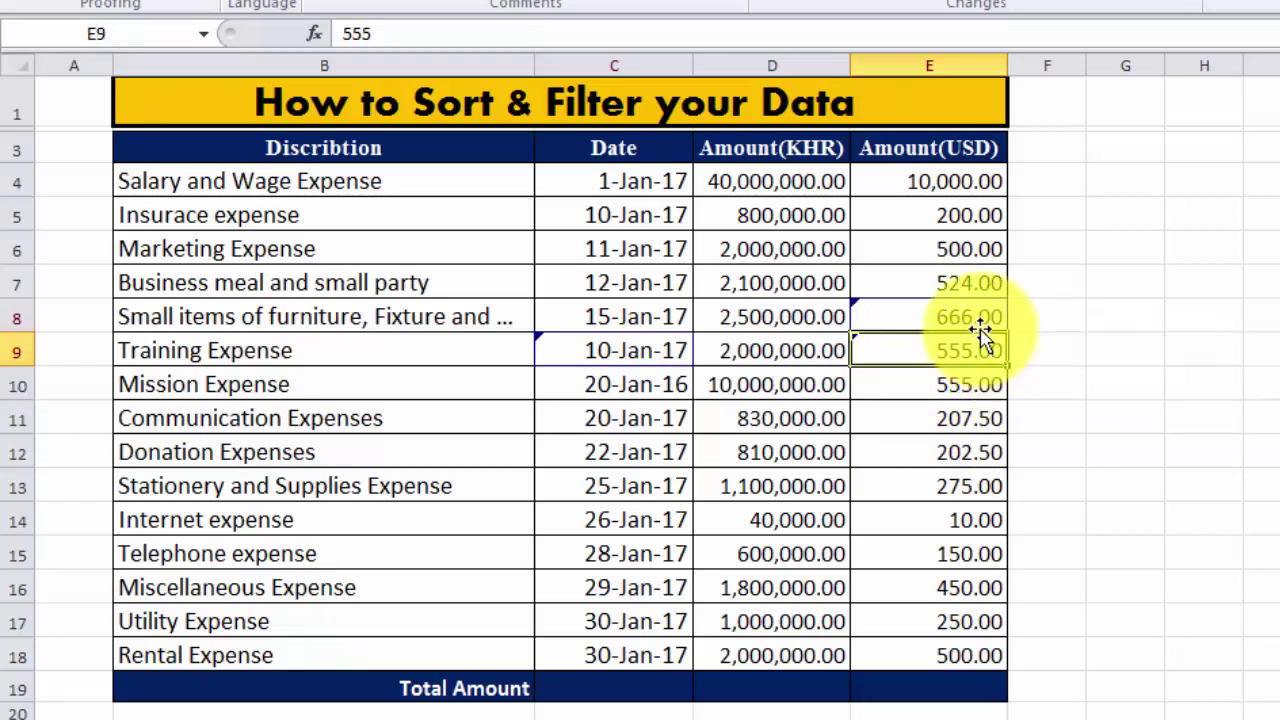
mouse_move(958, 312)
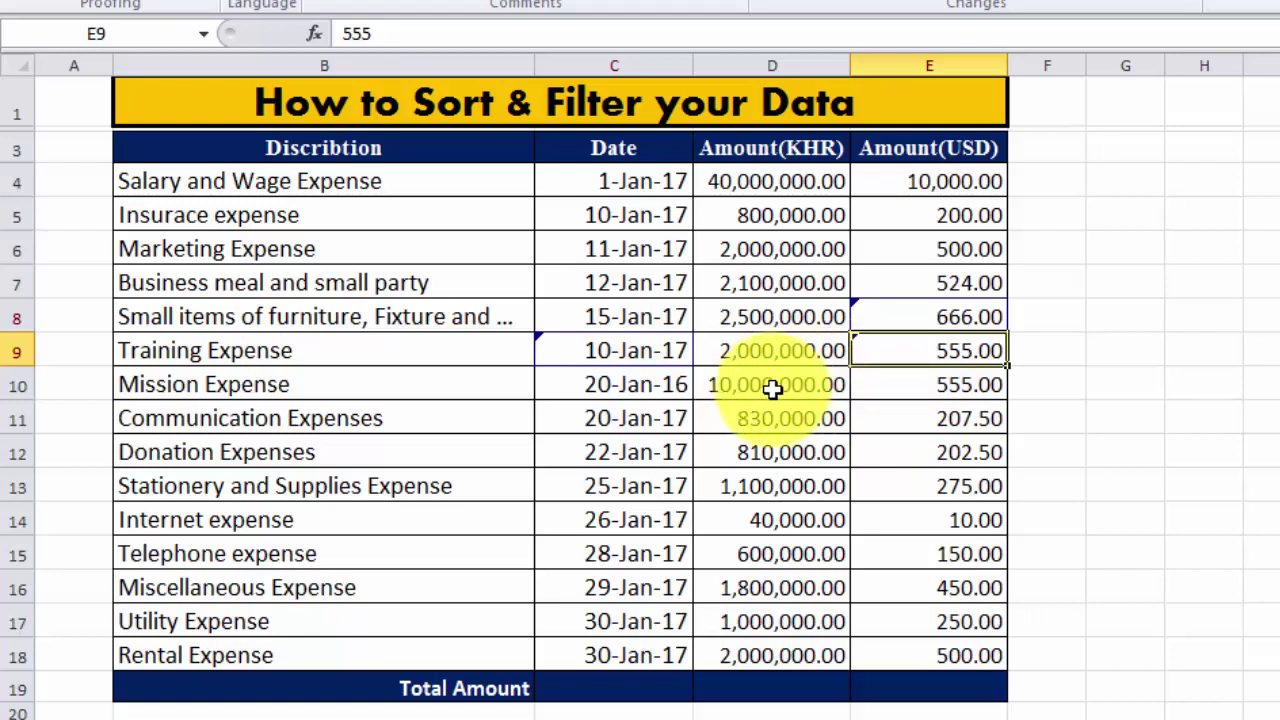
mouse_move(638, 365)
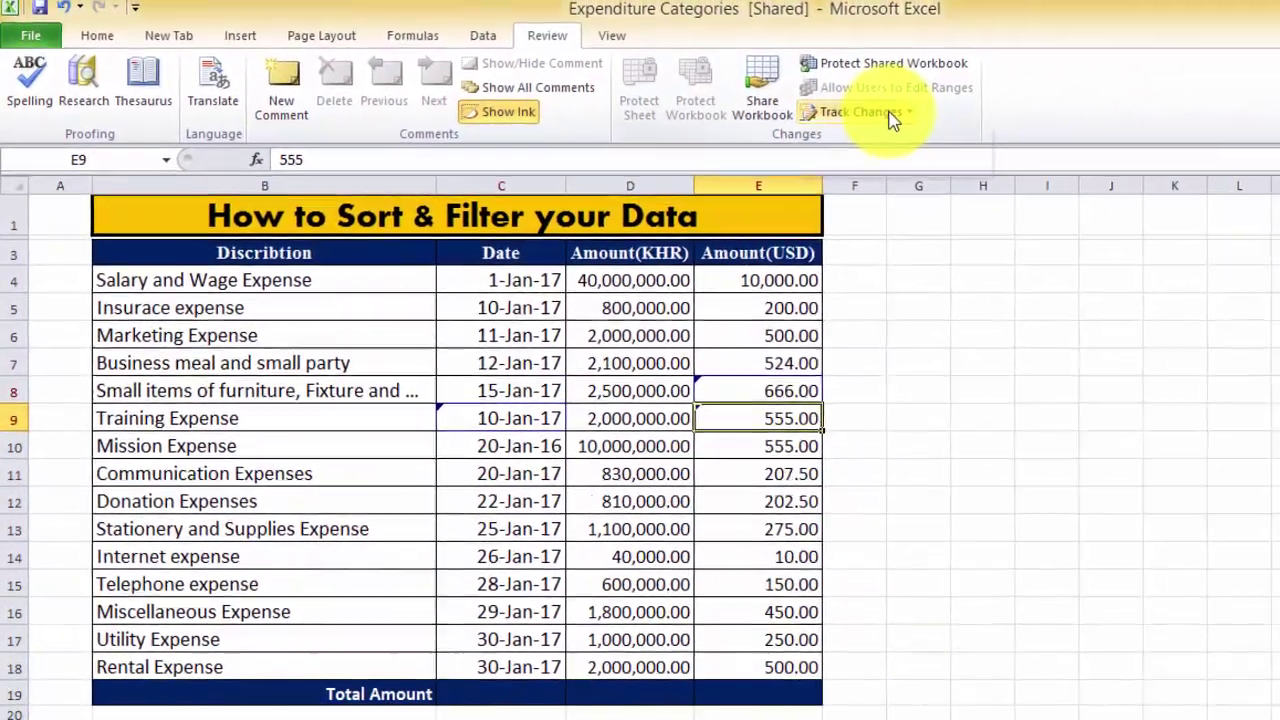
- Highlight tracked changes and also list them on a new History sheet
click(966, 59)
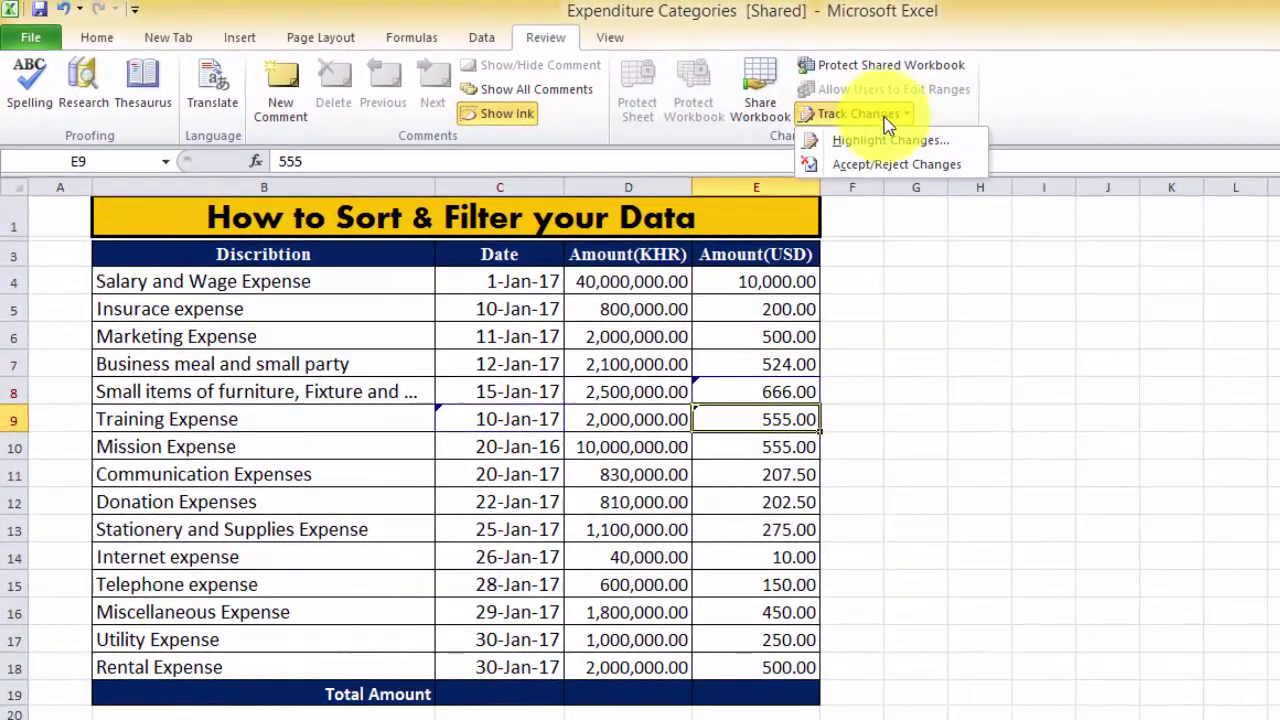
click(880, 148)
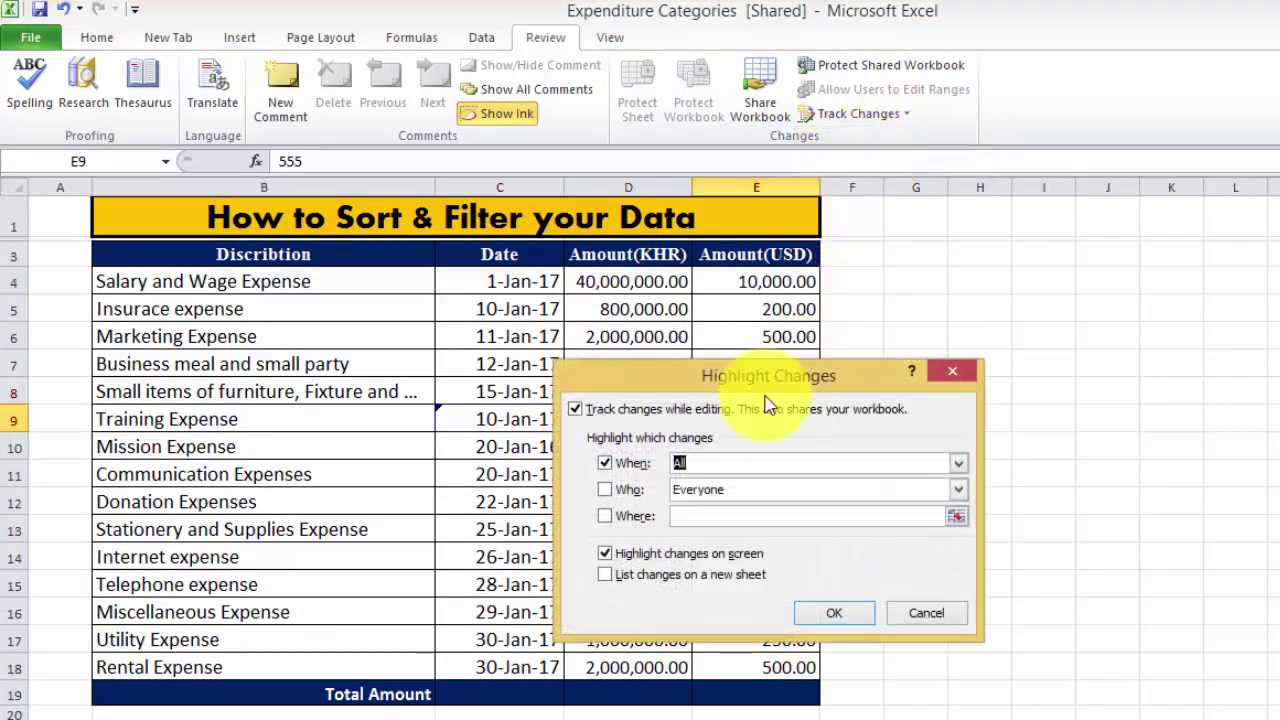
click(608, 583)
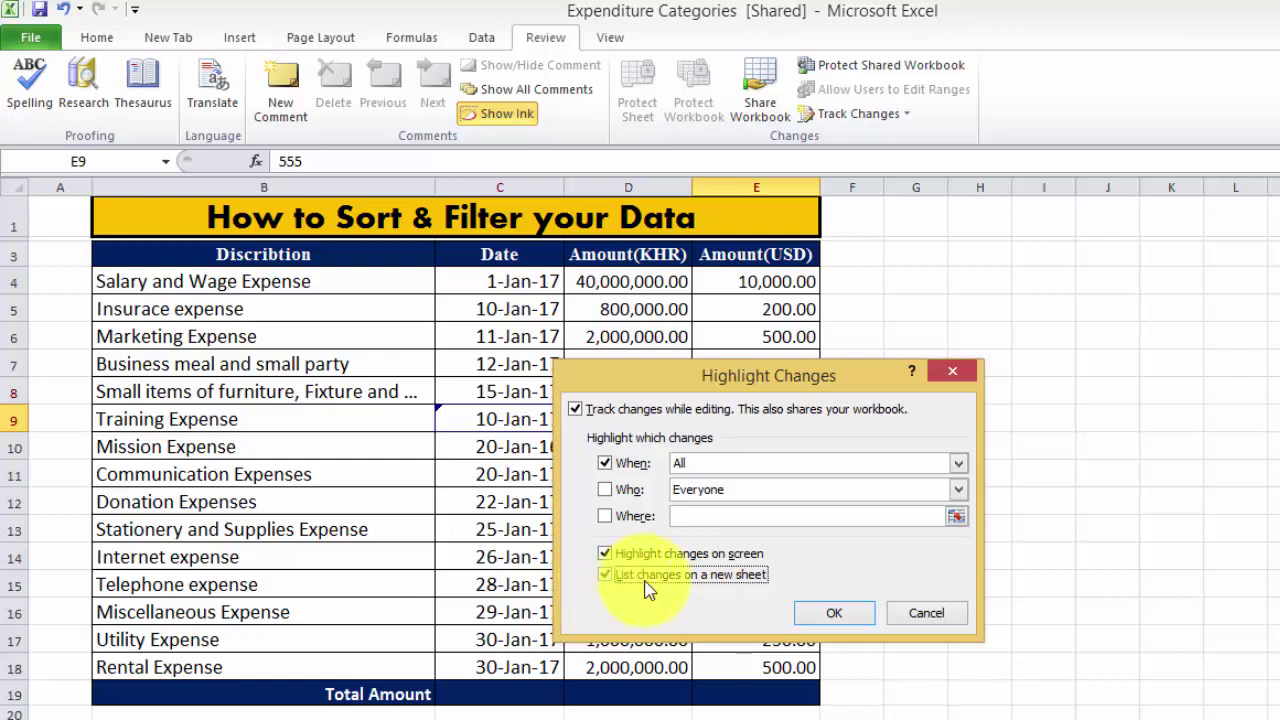
click(826, 610)
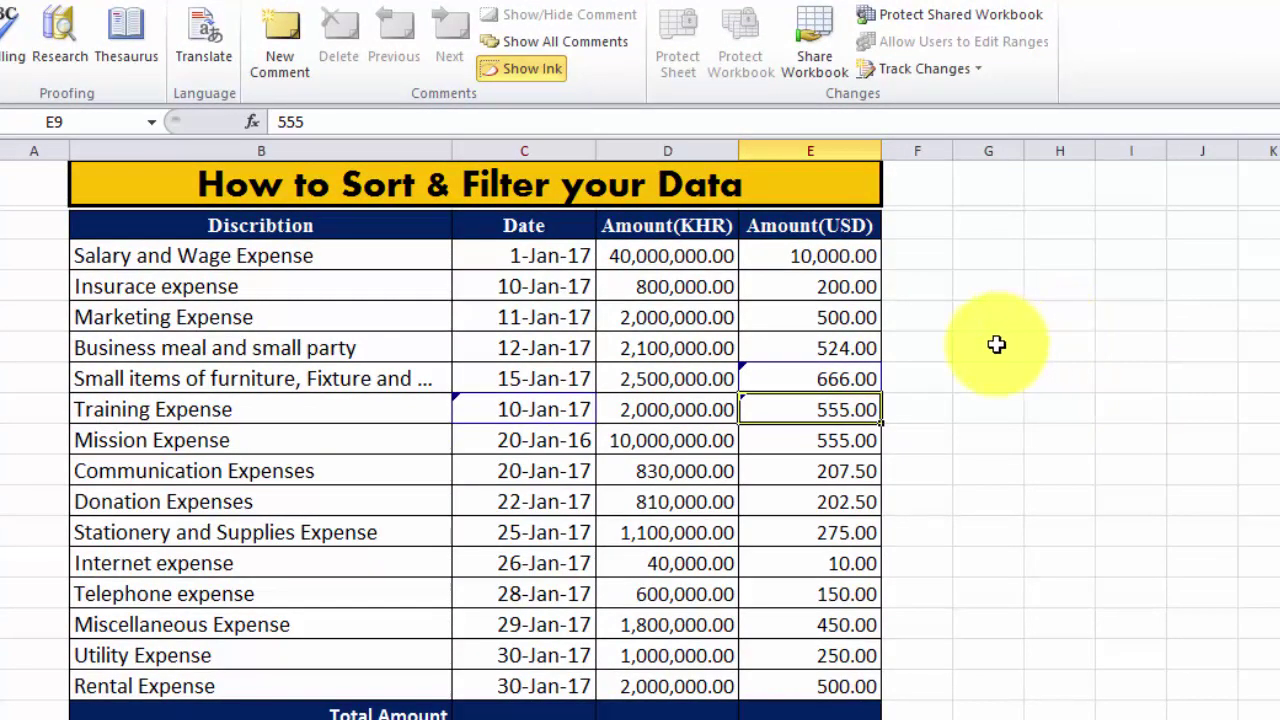
- Accept all not-yet-reviewed tracked changes through Accept/Reject Changes
click(955, 70)
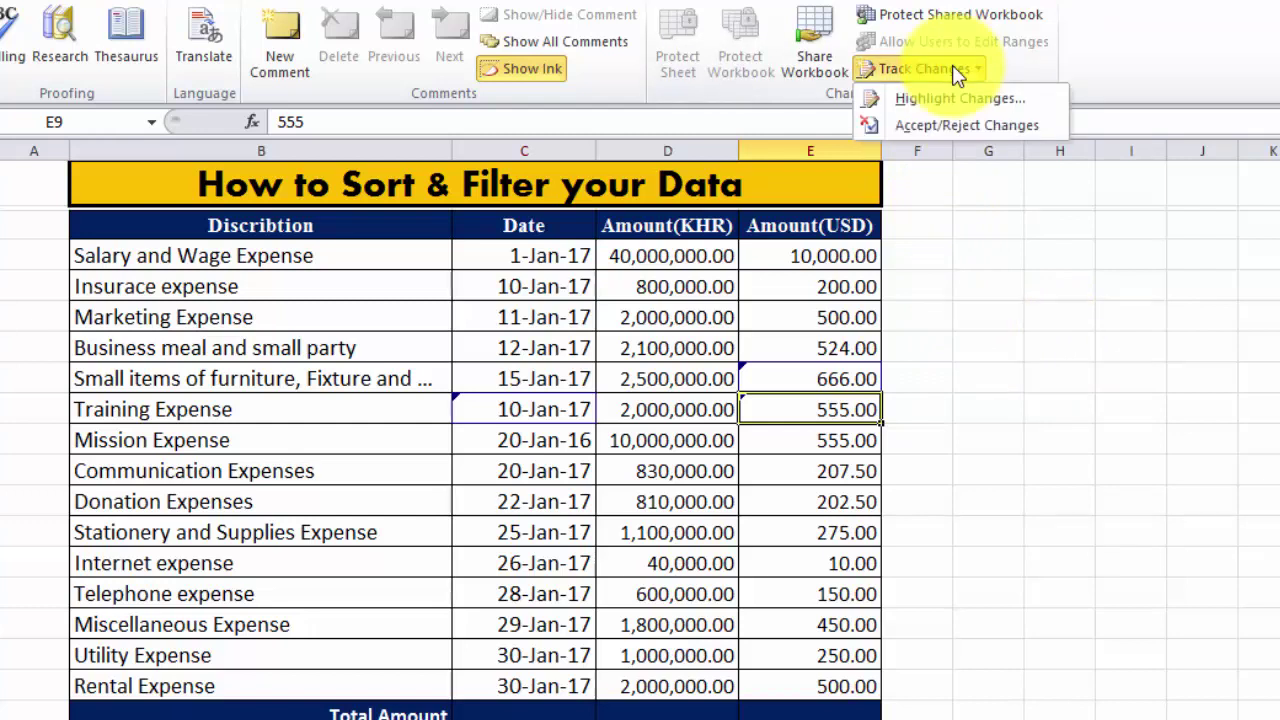
click(962, 125)
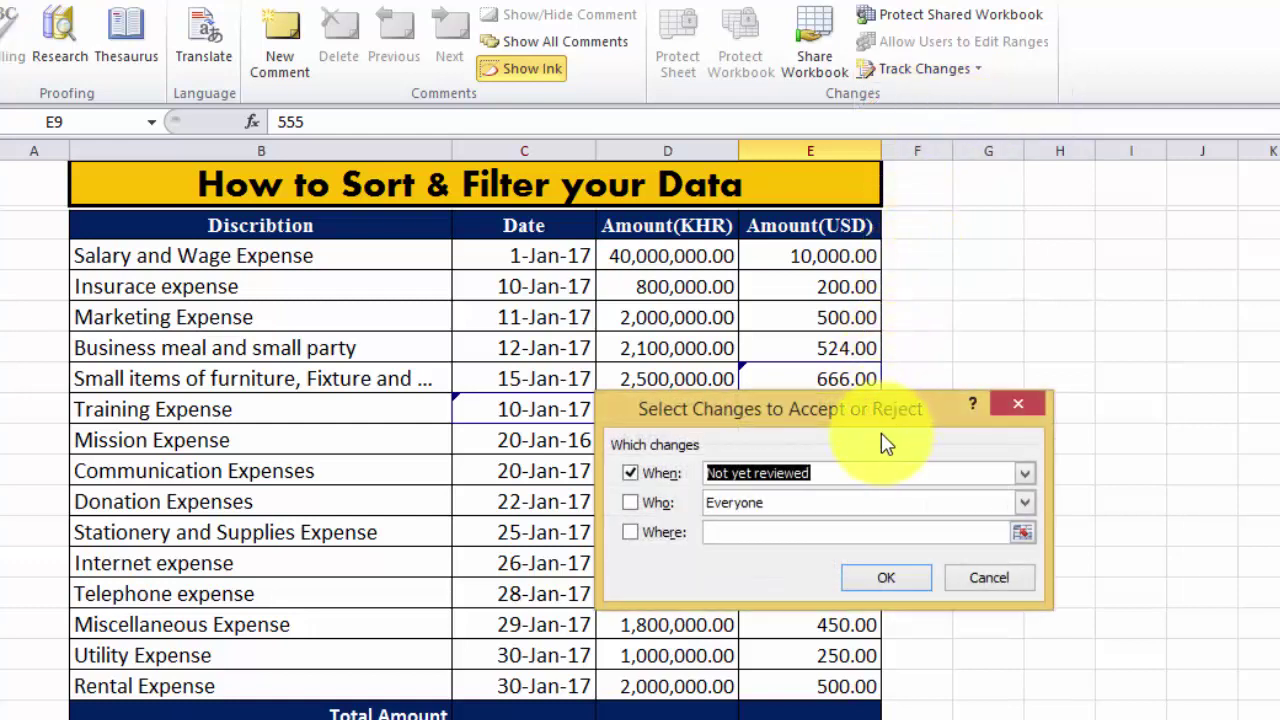
drag(872, 425, 937, 423)
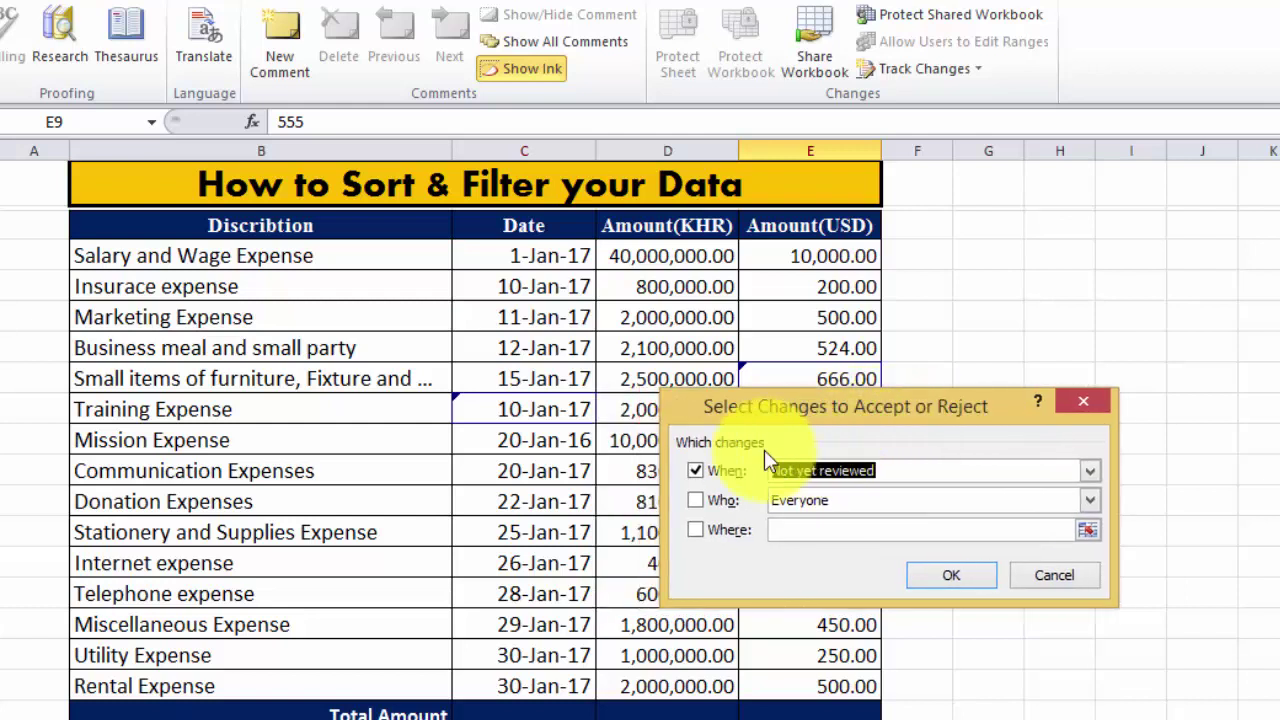
click(935, 580)
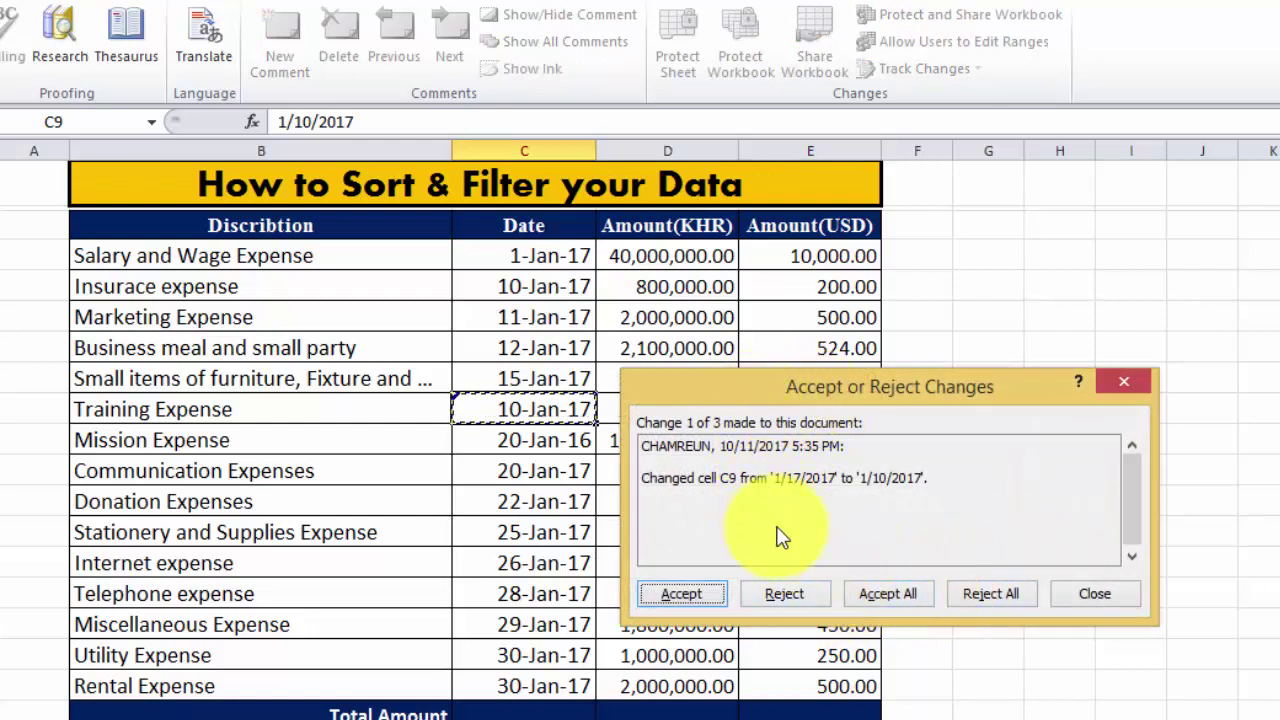
click(910, 597)
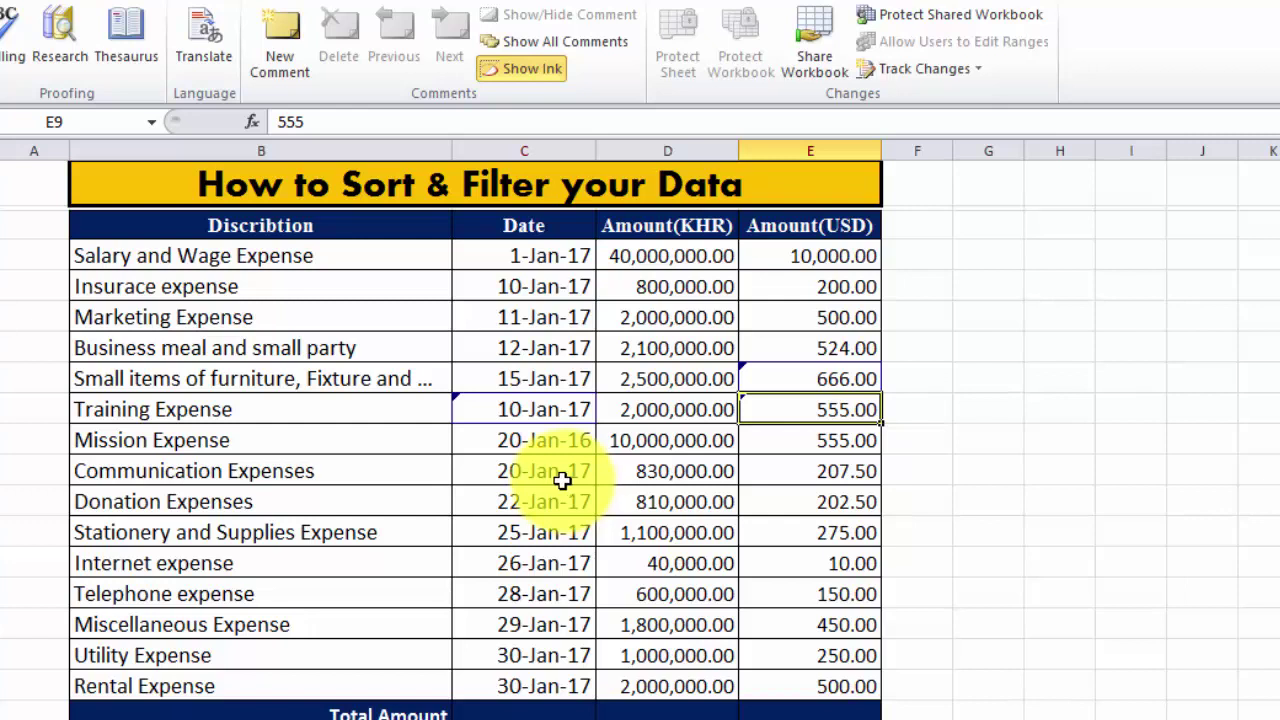
mouse_move(535, 421)
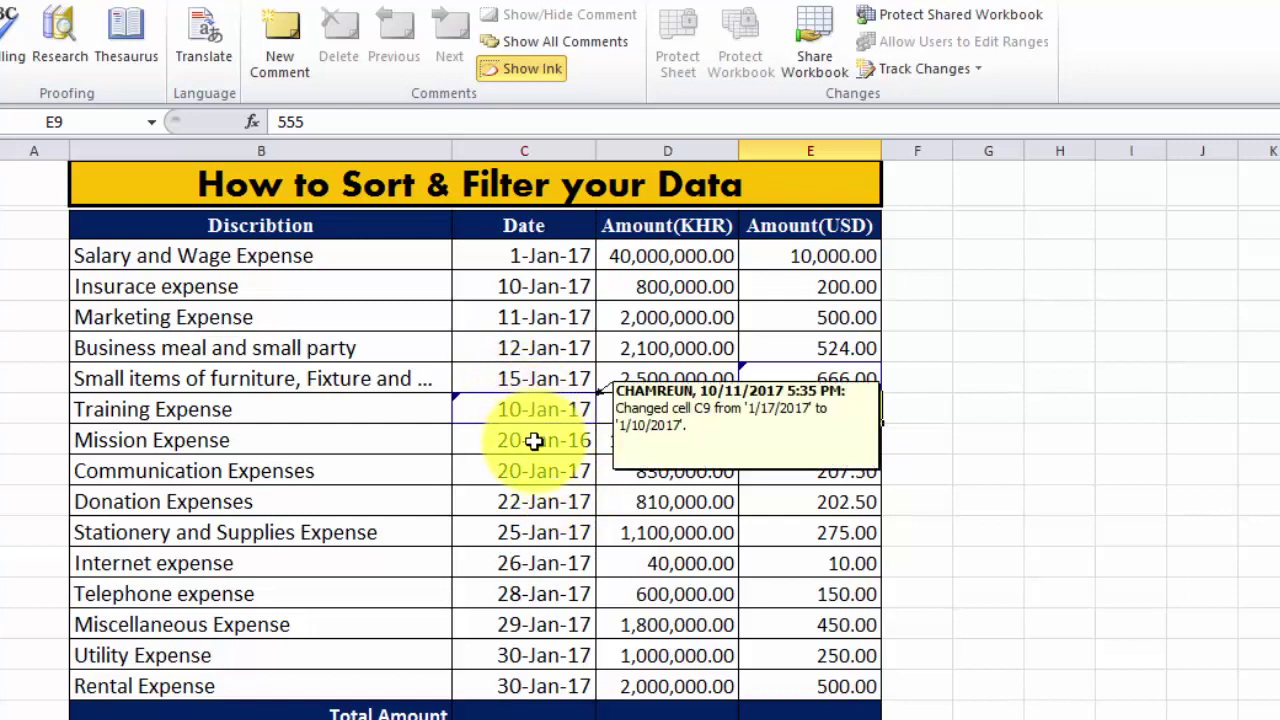
click(556, 411)
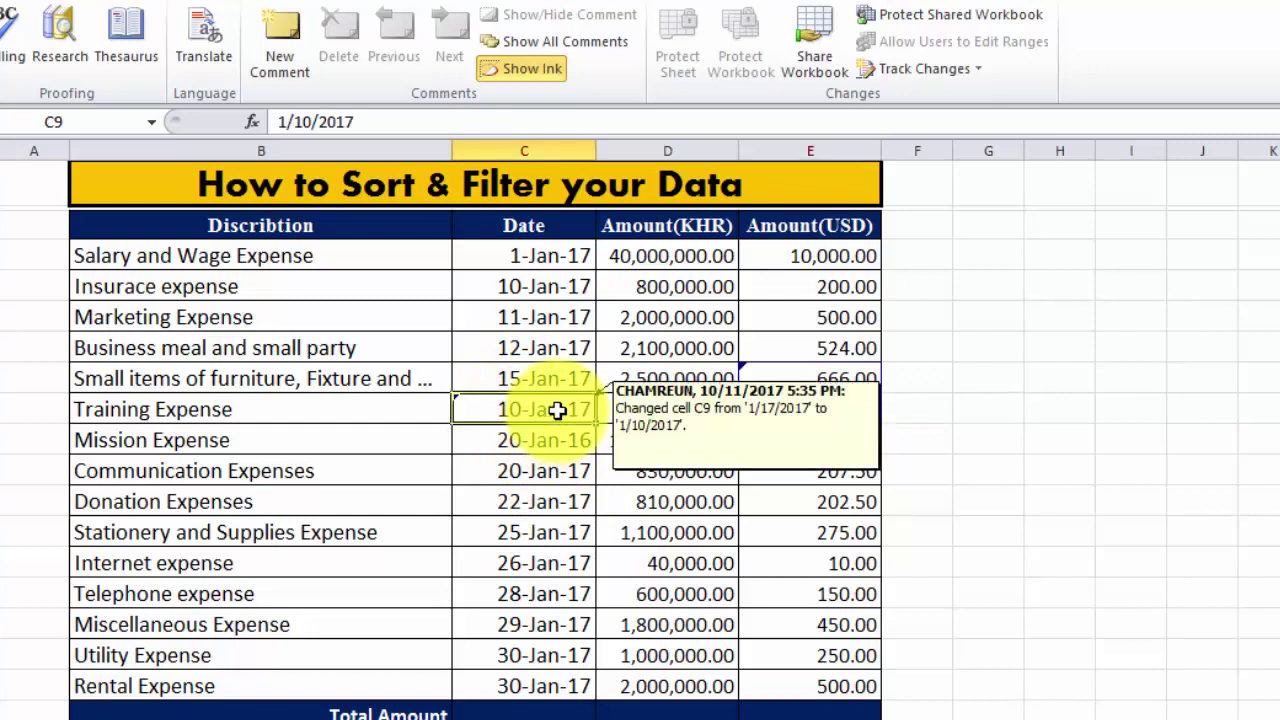
click(551, 478)
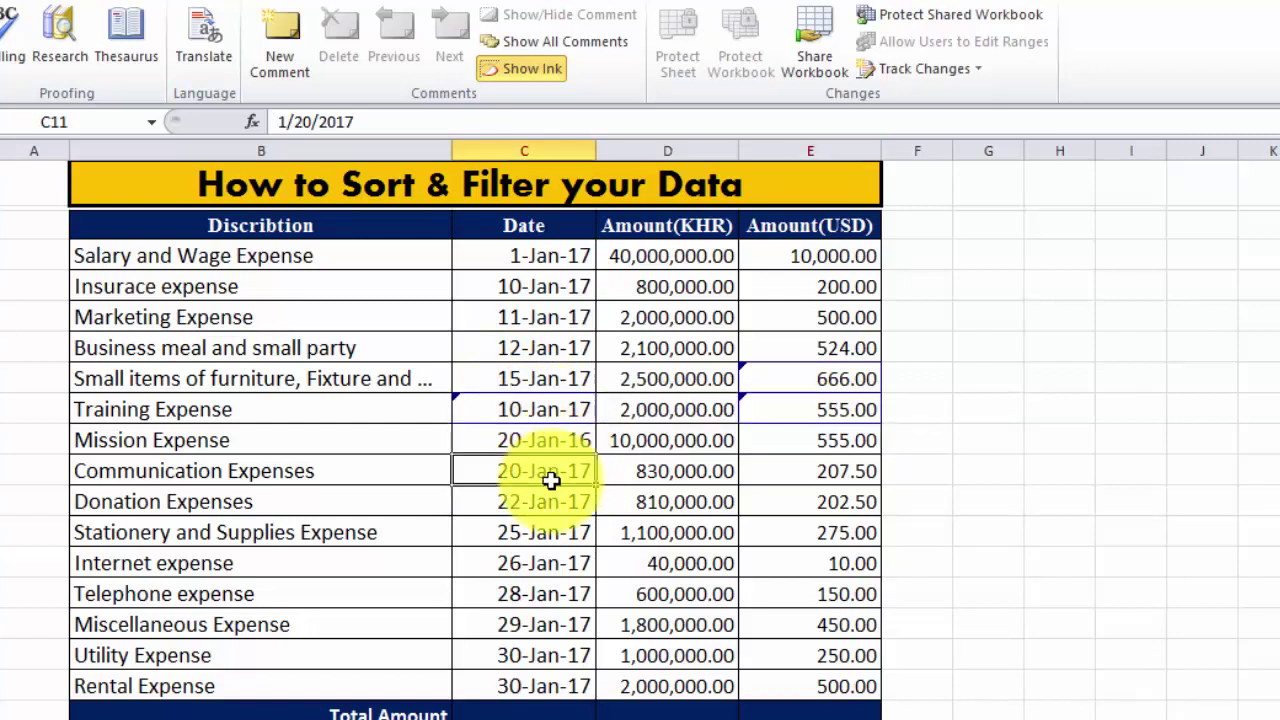
click(530, 510)
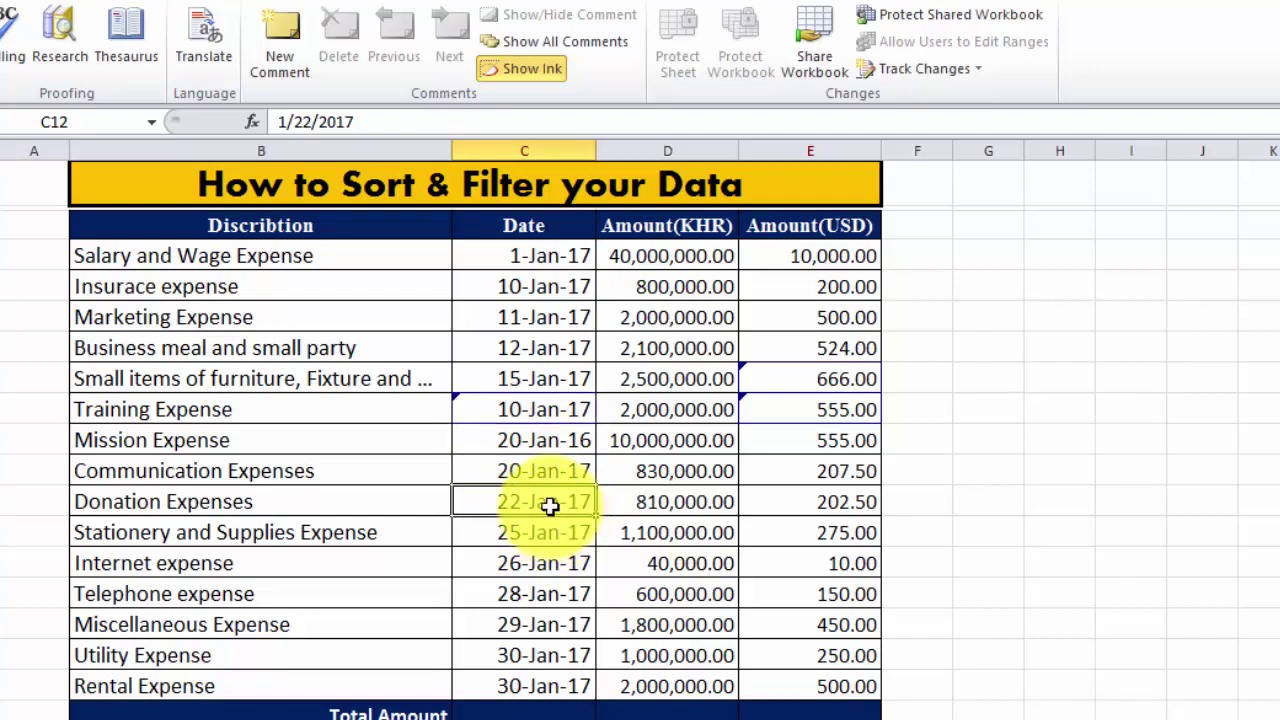
click(273, 34)
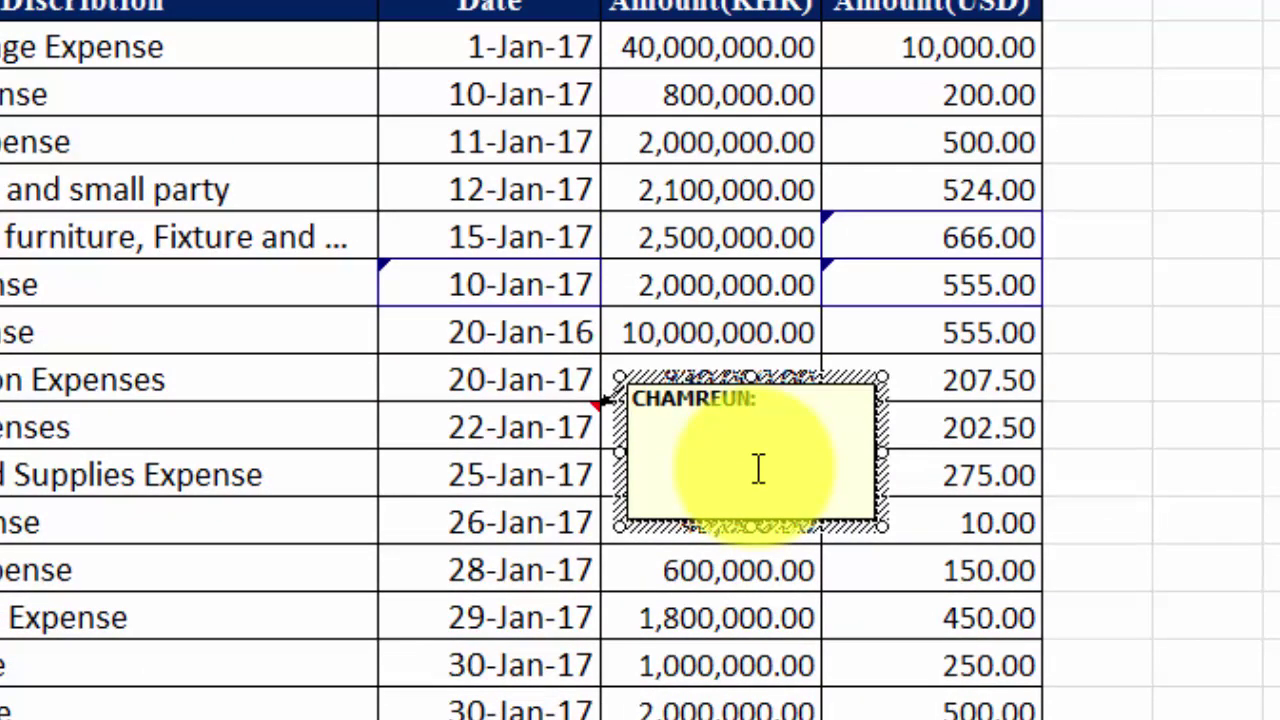
- Write the C12 comment 'are your sure in this date? Please check to make sure!'
text(are your)
text( sure with)
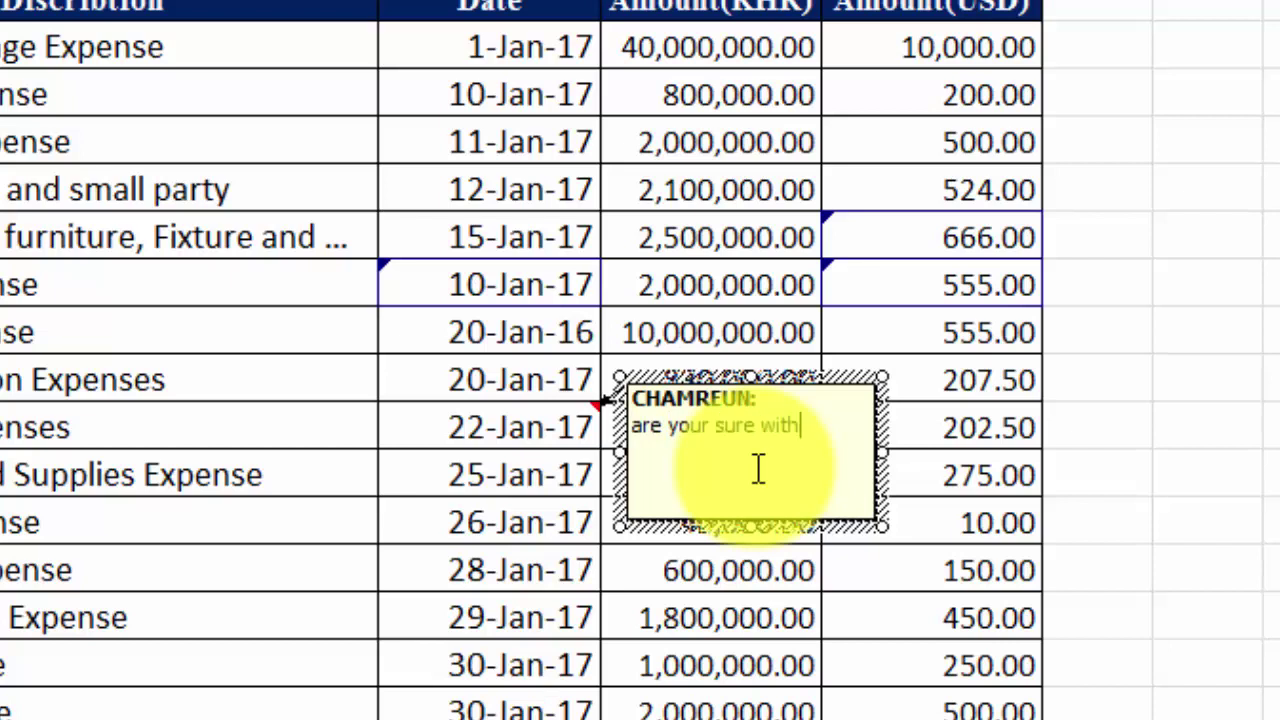
key(BackSpace)
key(BackSpace)
key(BackSpace)
key(BackSpace)
text(i)
text(his)
text( dat)
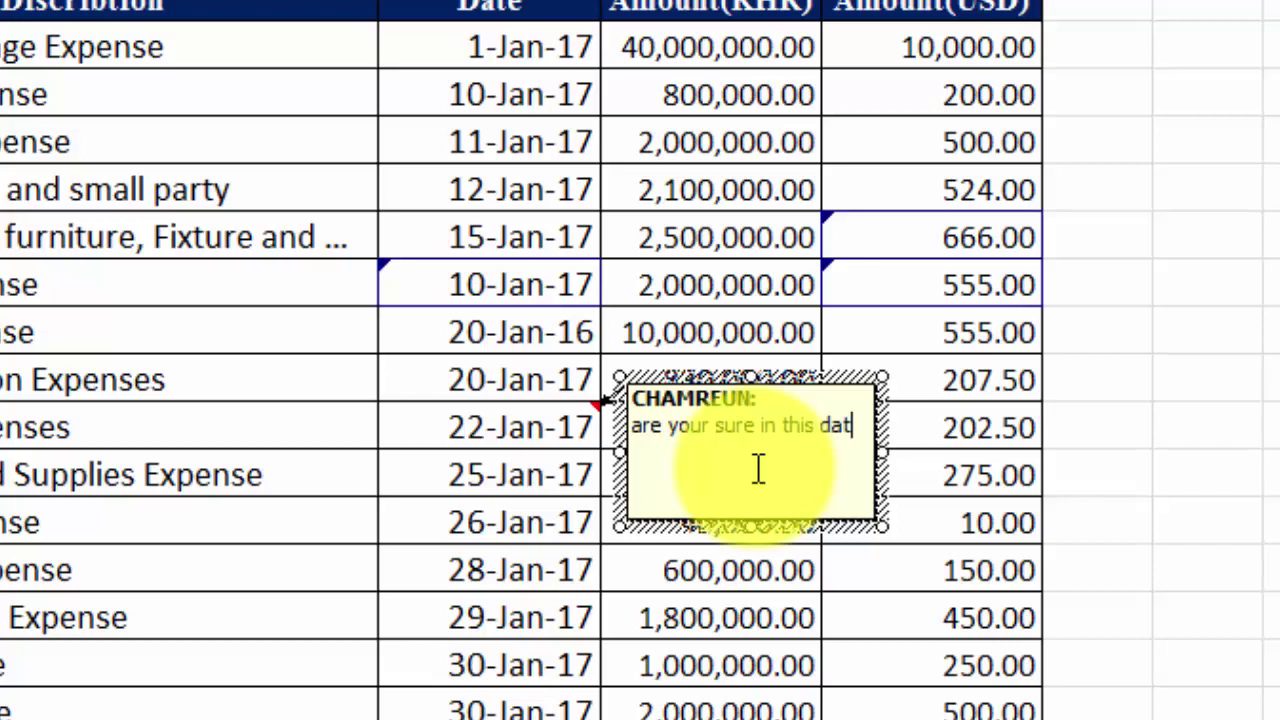
text(e)
text(?)
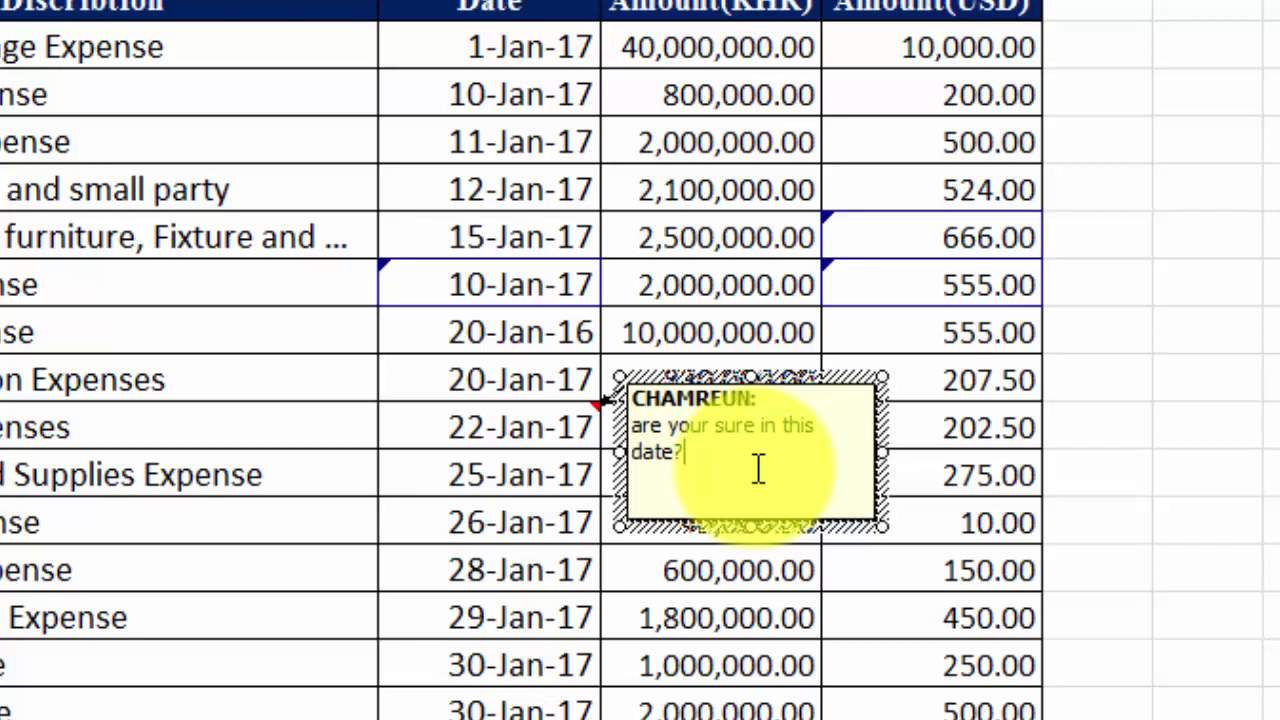
text( Pleas)
text(e )
text(wai)
key(BackSpace)
key(BackSpace)
key(BackSpace)
text(m)
key(BackSpace)
key(BackSpace)
text(che)
text(ck to make)
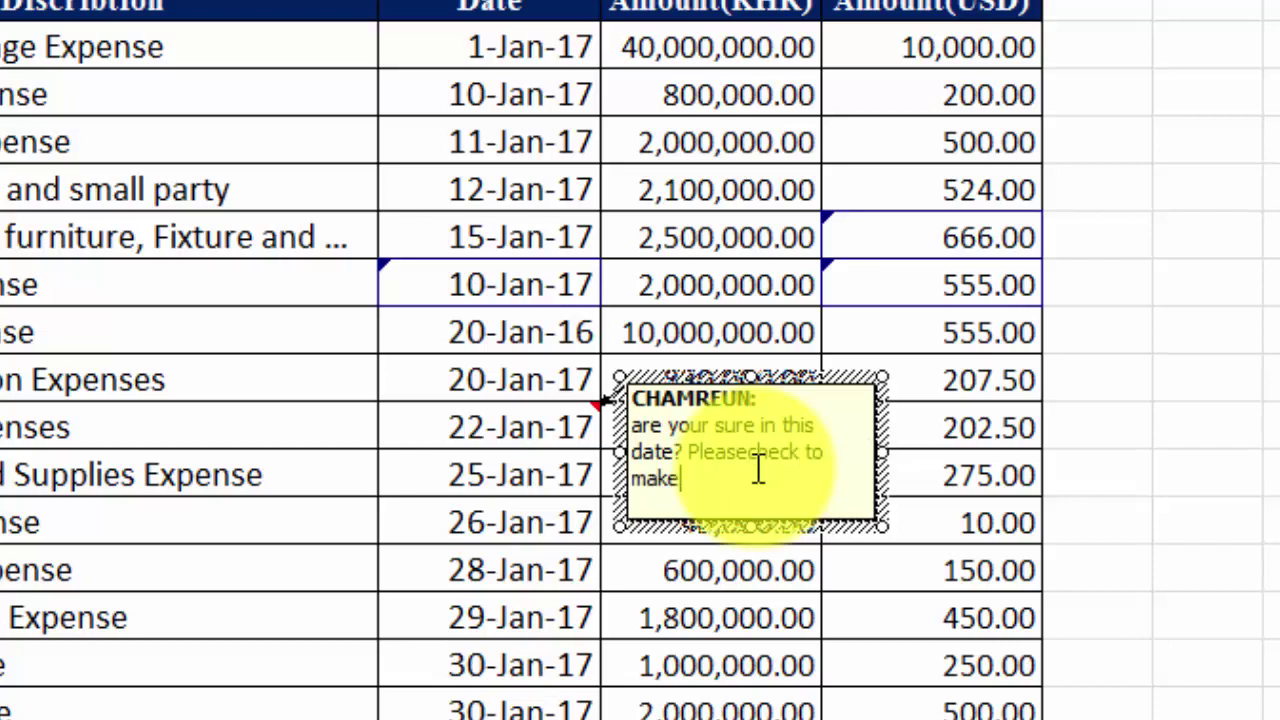
text(sure)
key(Left)
key(Left)
key(Left)
key(Right)
key(Right)
key(Right)
key(Right)
key(Right)
text(!)
click(514, 474)
- Insert a new comment on the 555.00 amount in cell E9
click(500, 287)
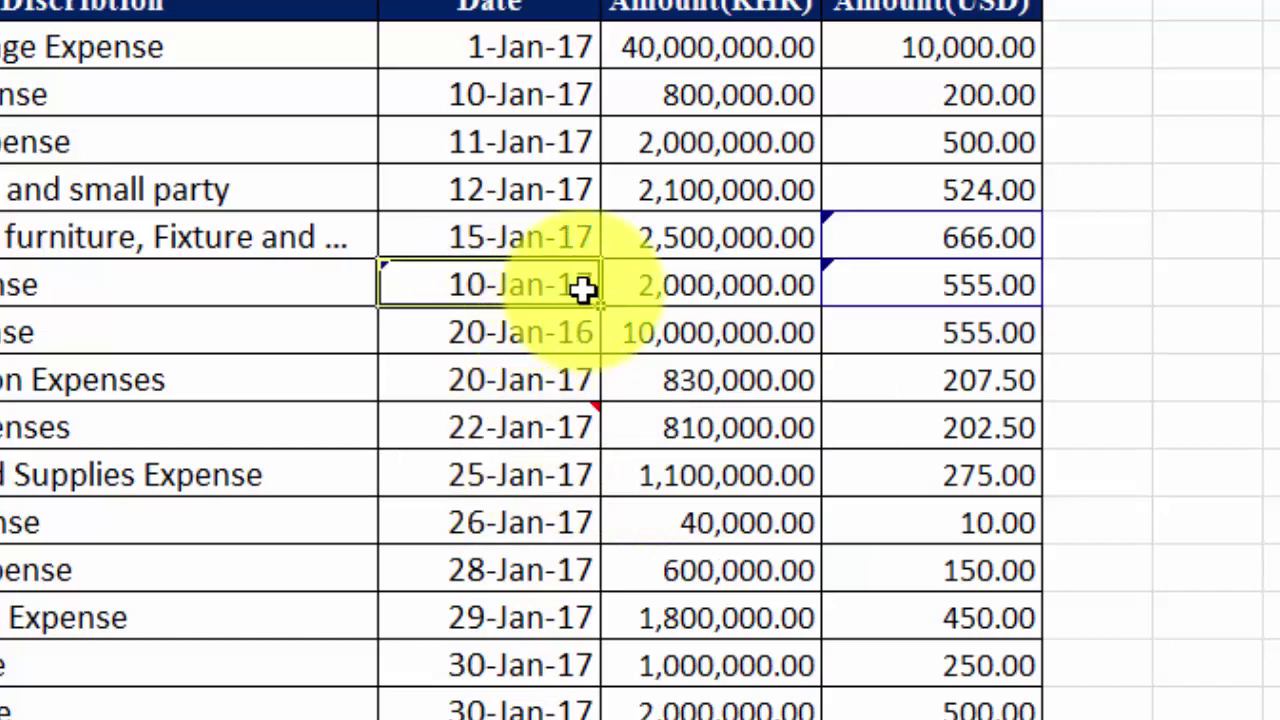
mouse_move(583, 288)
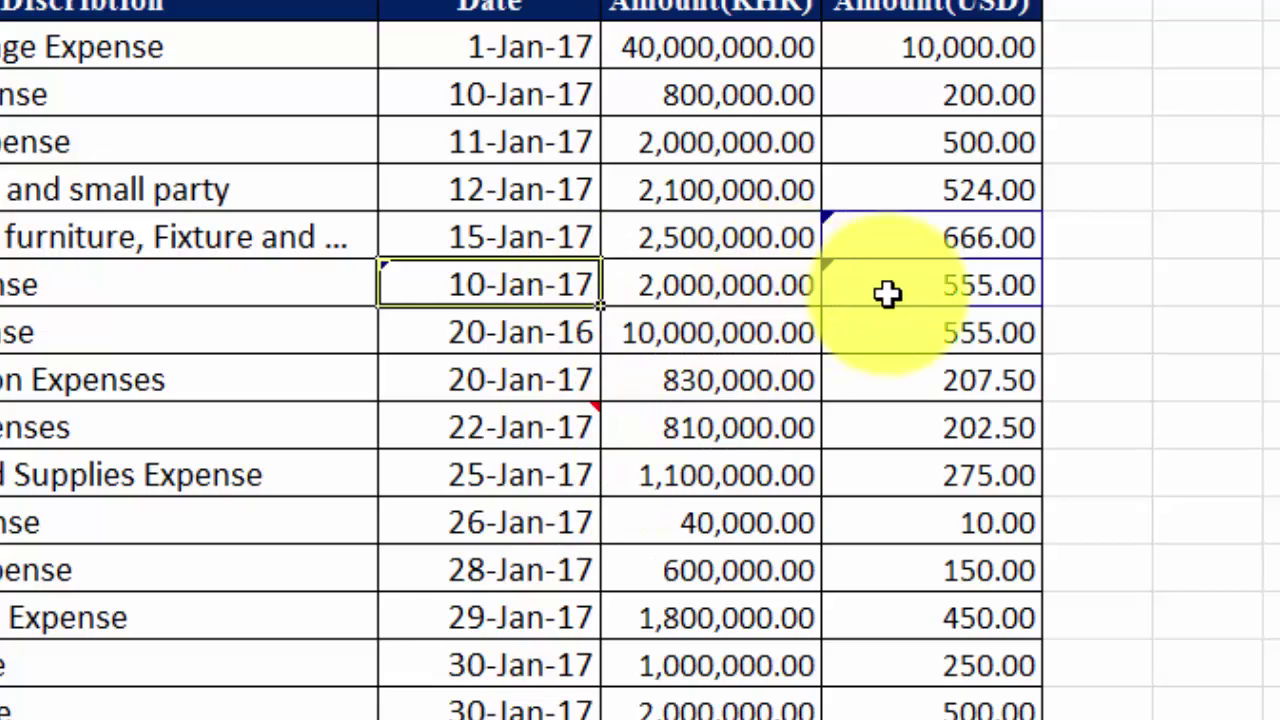
click(900, 290)
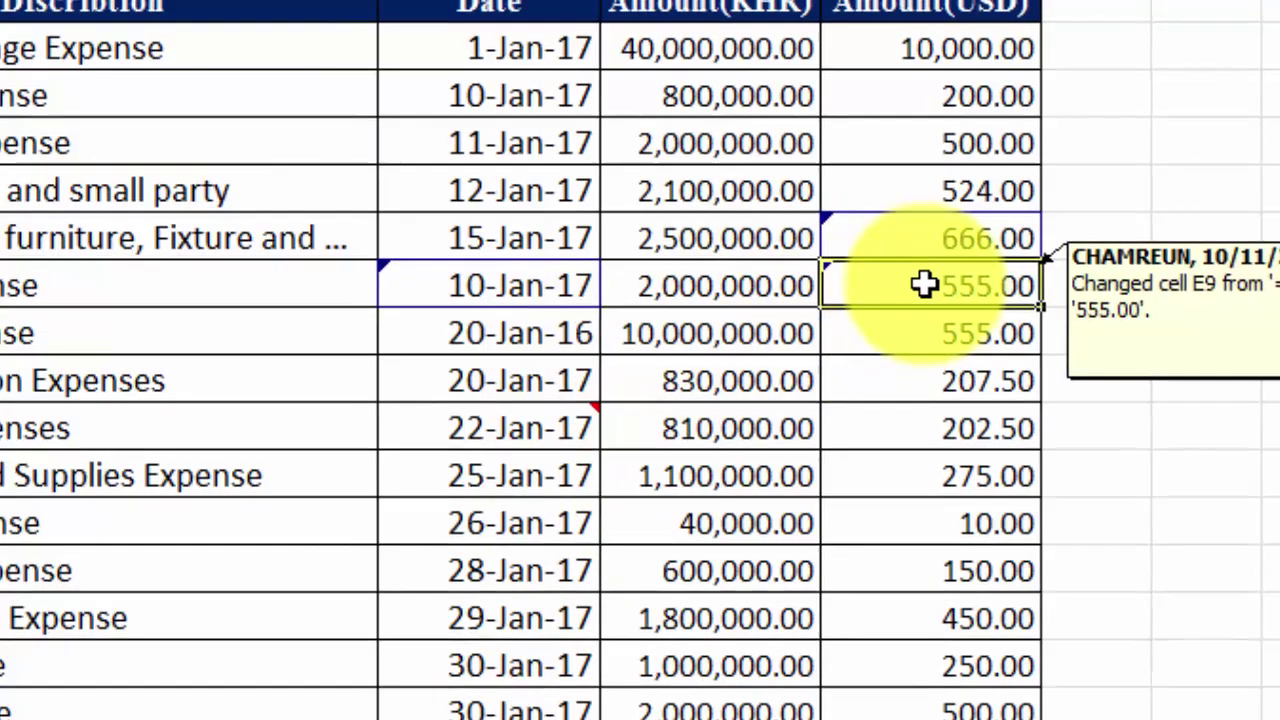
right_click(925, 284)
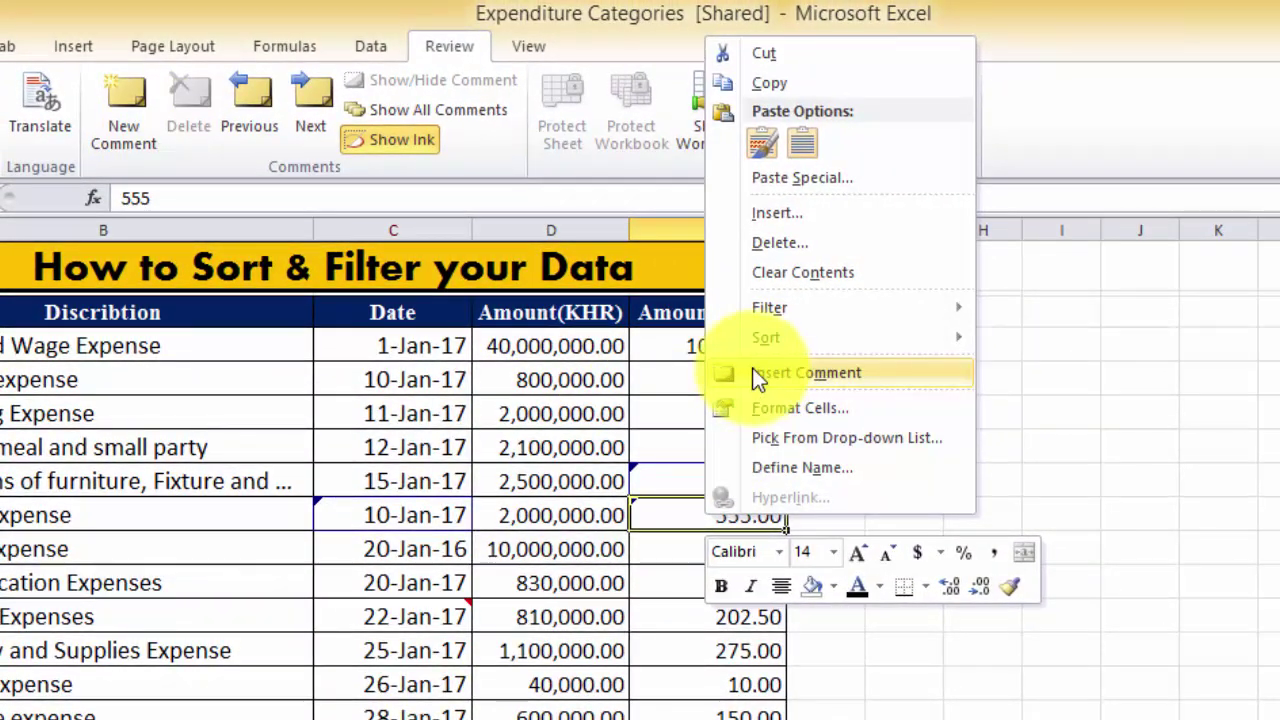
click(753, 372)
- Write 'here I change this Am' in the E9 comment and close it
text(shd)
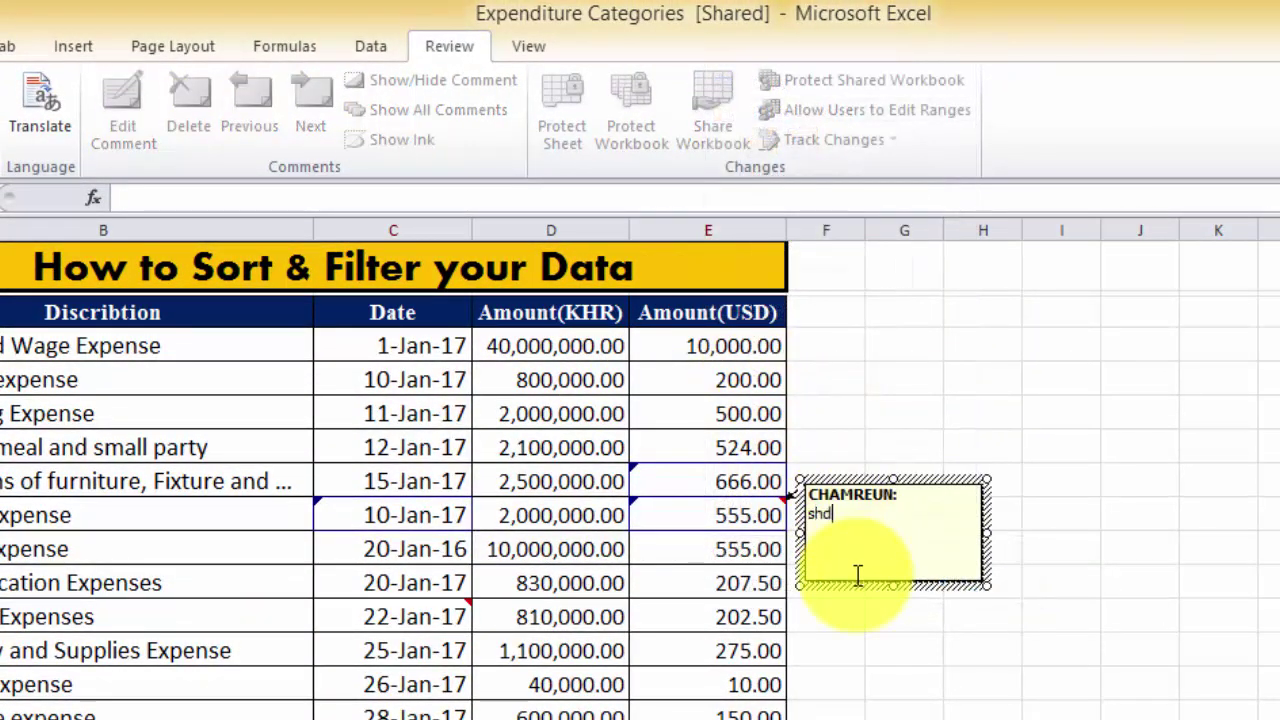
text(shdf)
key(BackSpace)
key(BackSpace)
key(BackSpace)
key(BackSpace)
key(BackSpace)
key(BackSpace)
text(here I)
text( a)
key(BackSpace)
text(c)
text(hange )
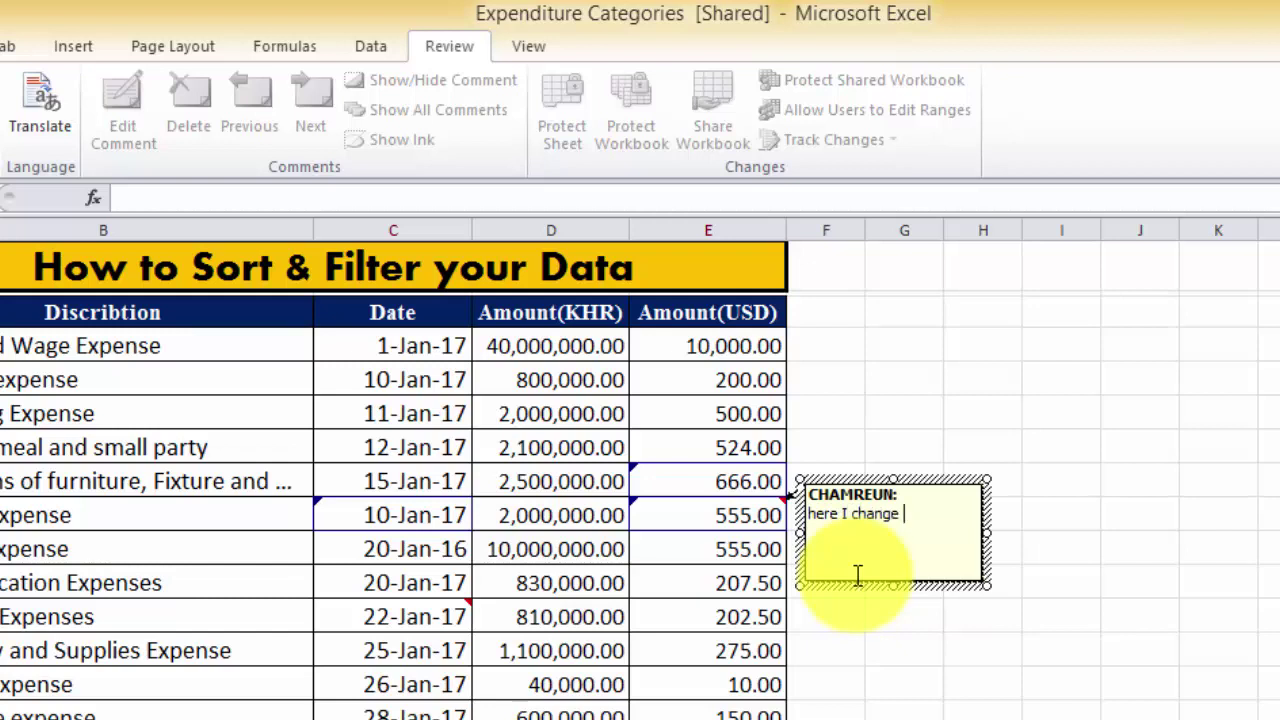
text(this)
text( am)
key(BackSpace)
key(BackSpace)
text(Am)
click(740, 684)
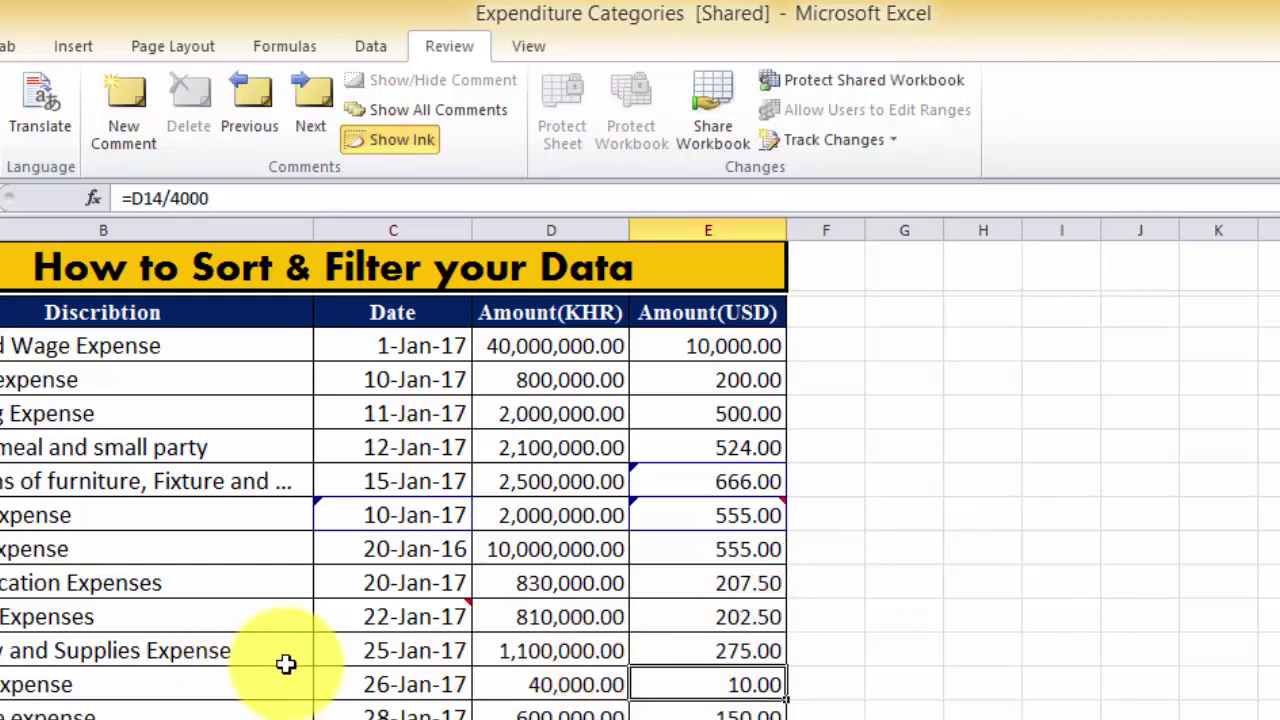
mouse_move(424, 618)
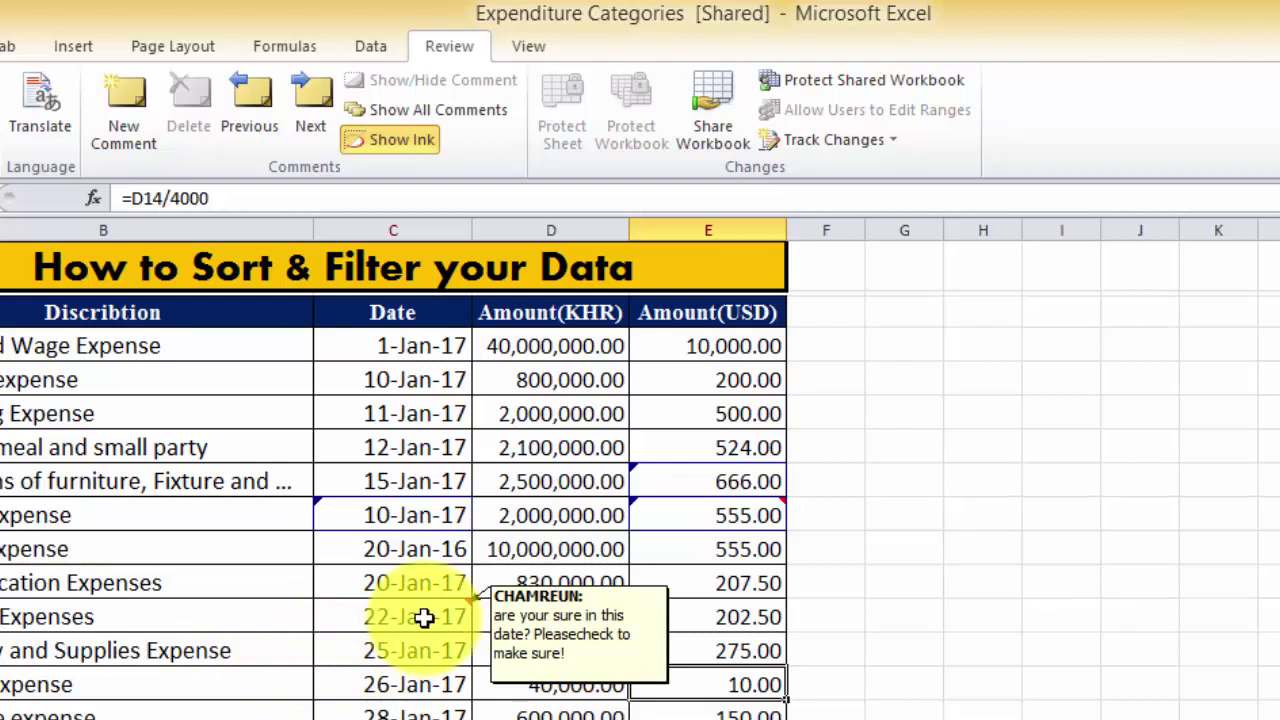
mouse_move(741, 513)
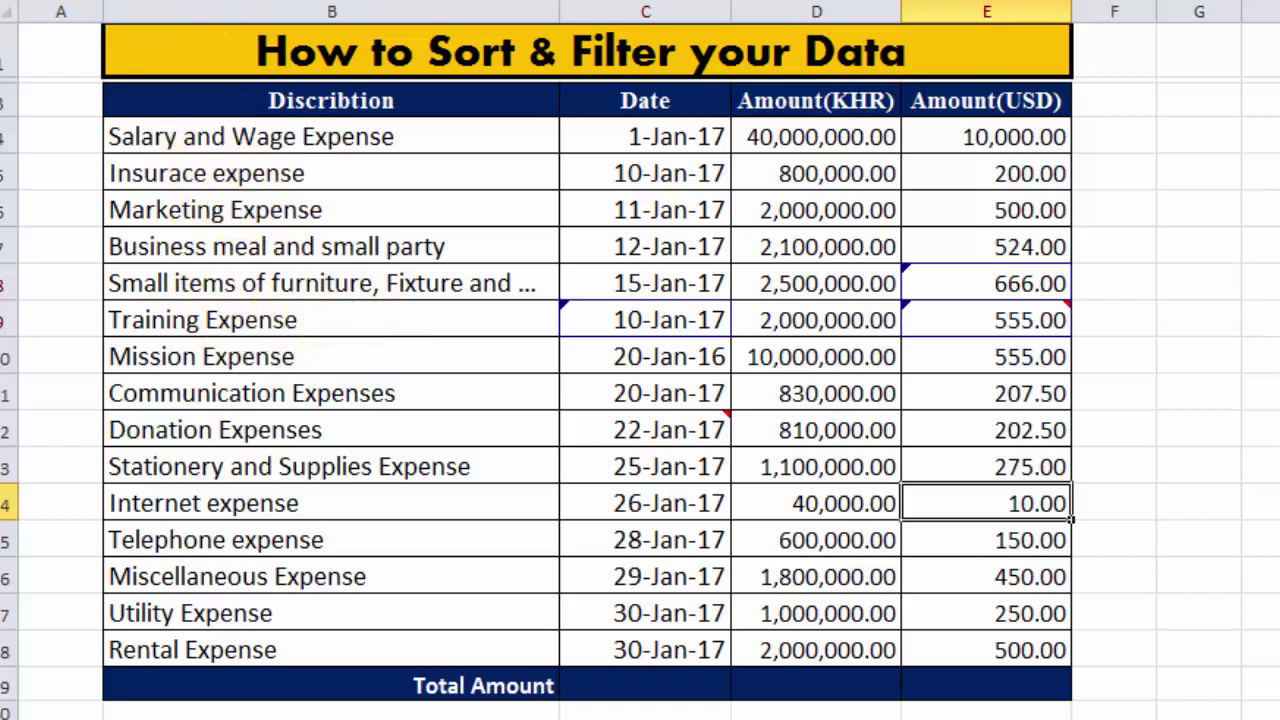
click(680, 430)
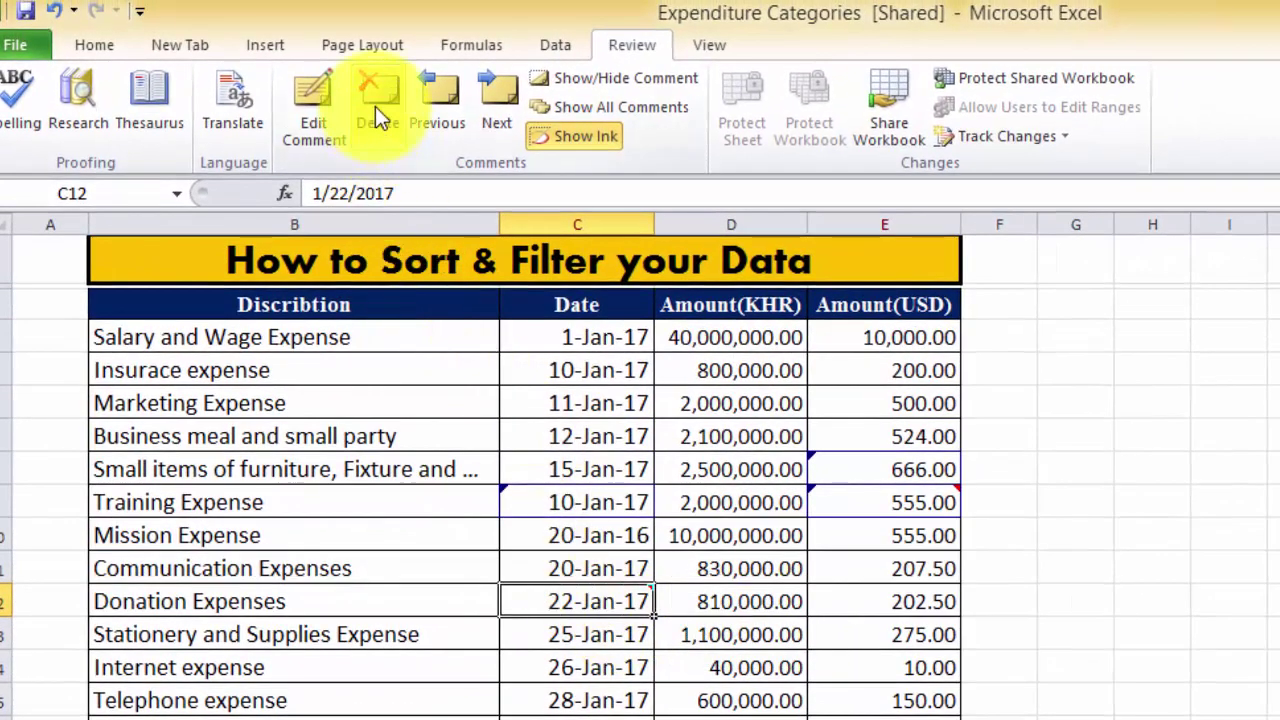
- Delete the comments on C12 and E9
click(379, 96)
click(895, 506)
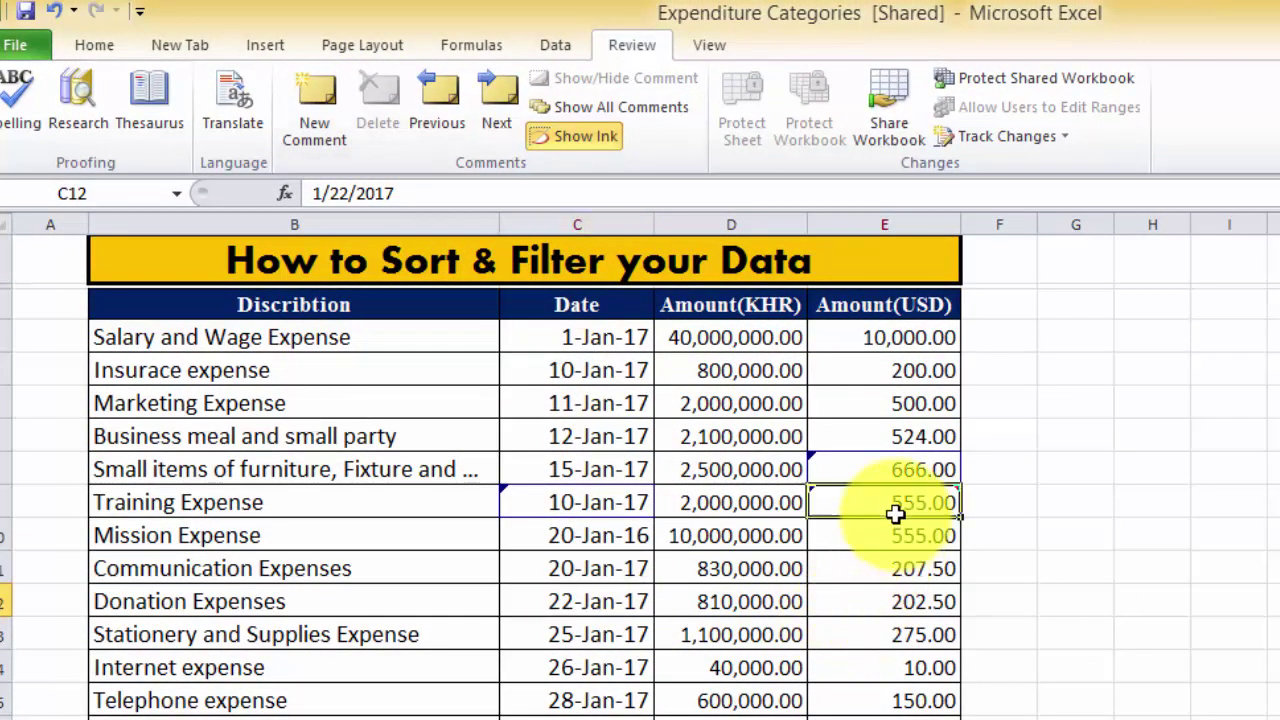
click(386, 122)
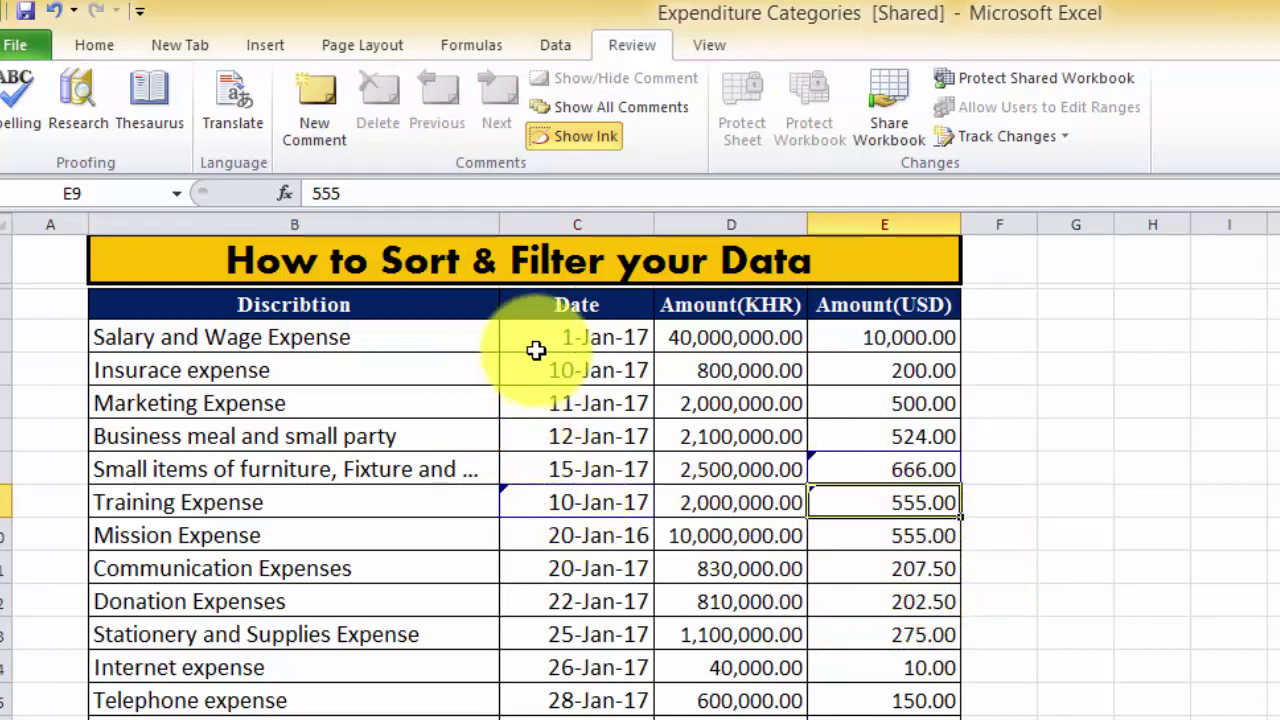
- Check C9's tracked change note showing the date changed from 1/17/2017 to 1/10/2017
mouse_move(538, 370)
mouse_down()
mouse_move(539, 538)
mouse_move(857, 714)
mouse_move(175, 337)
mouse_up()
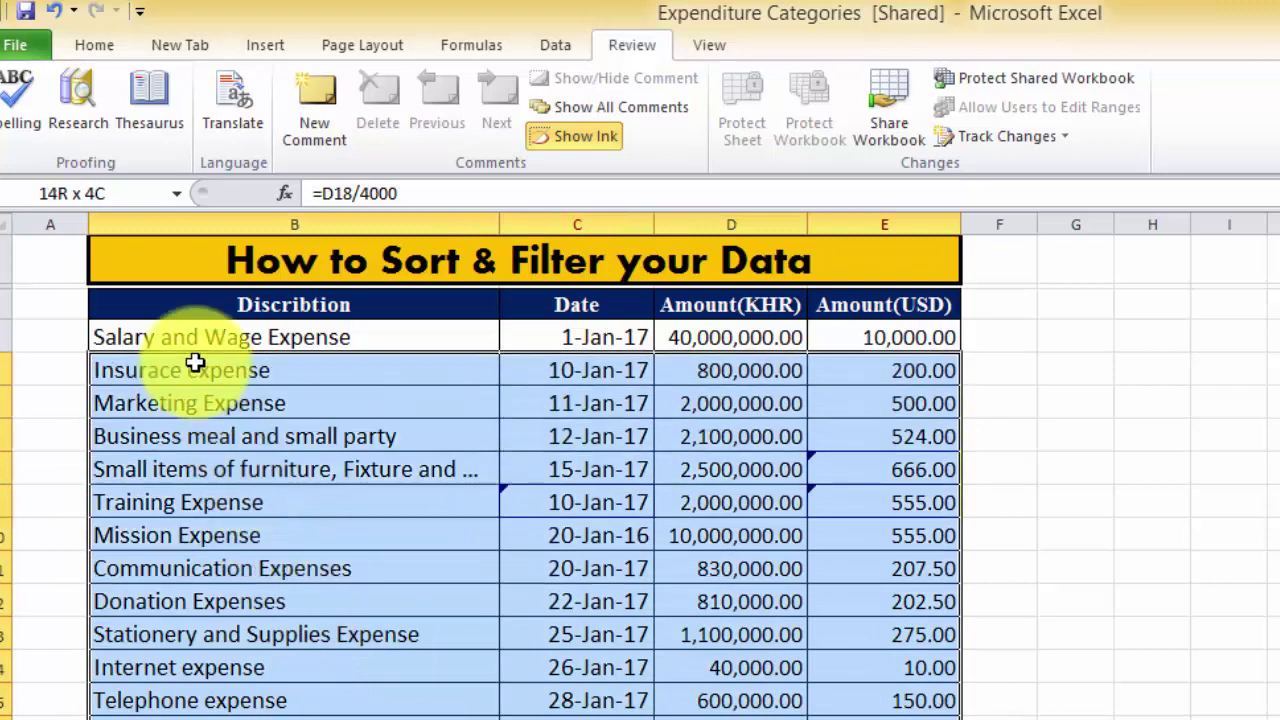
click(549, 502)
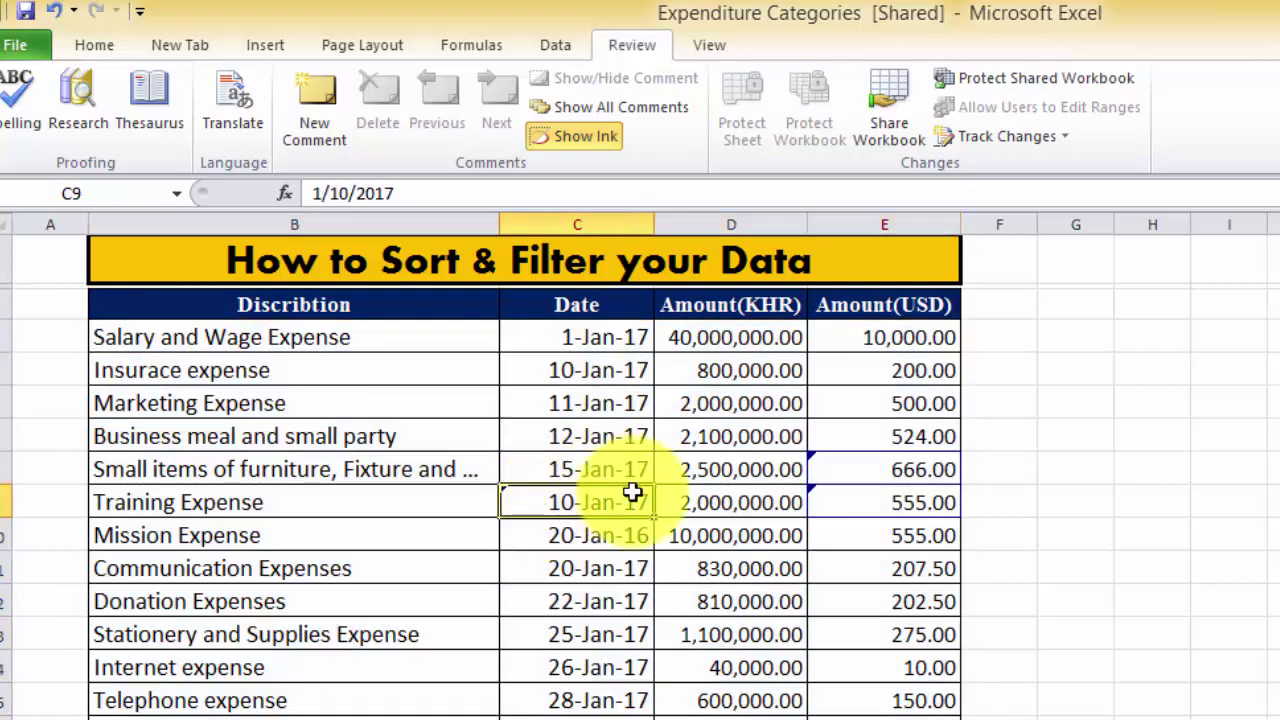
mouse_move(632, 491)
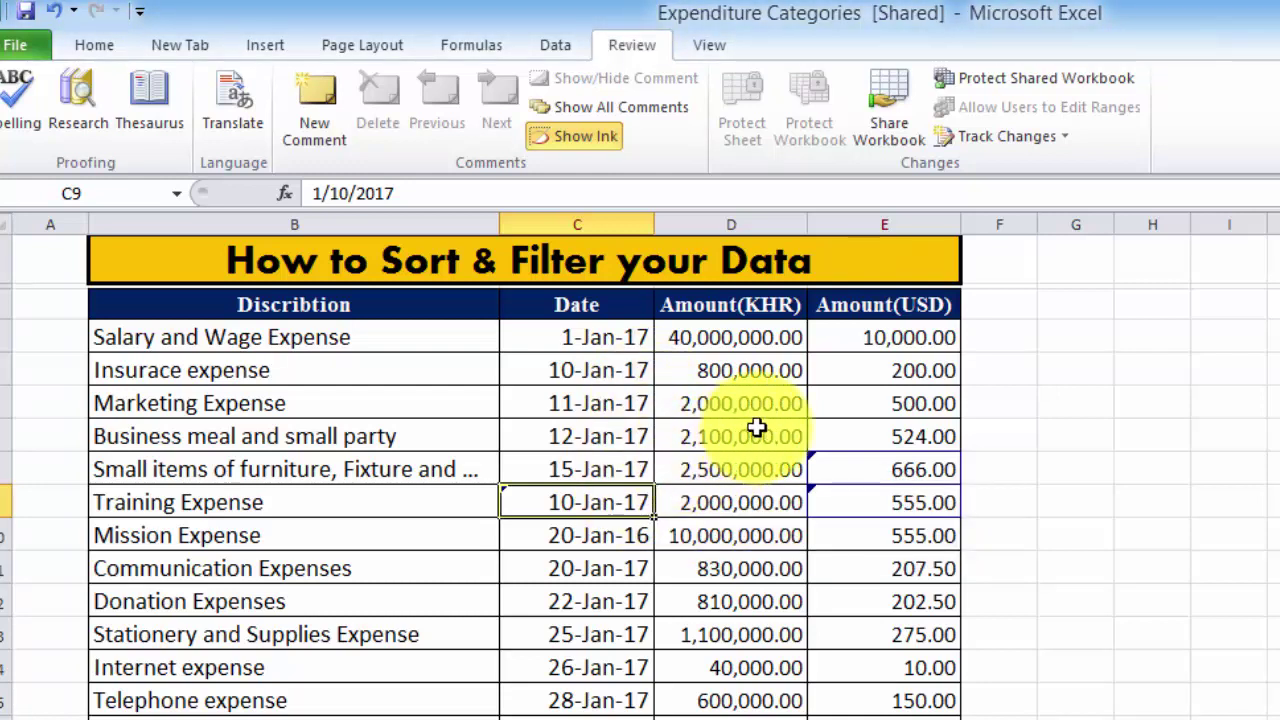
click(1000, 145)
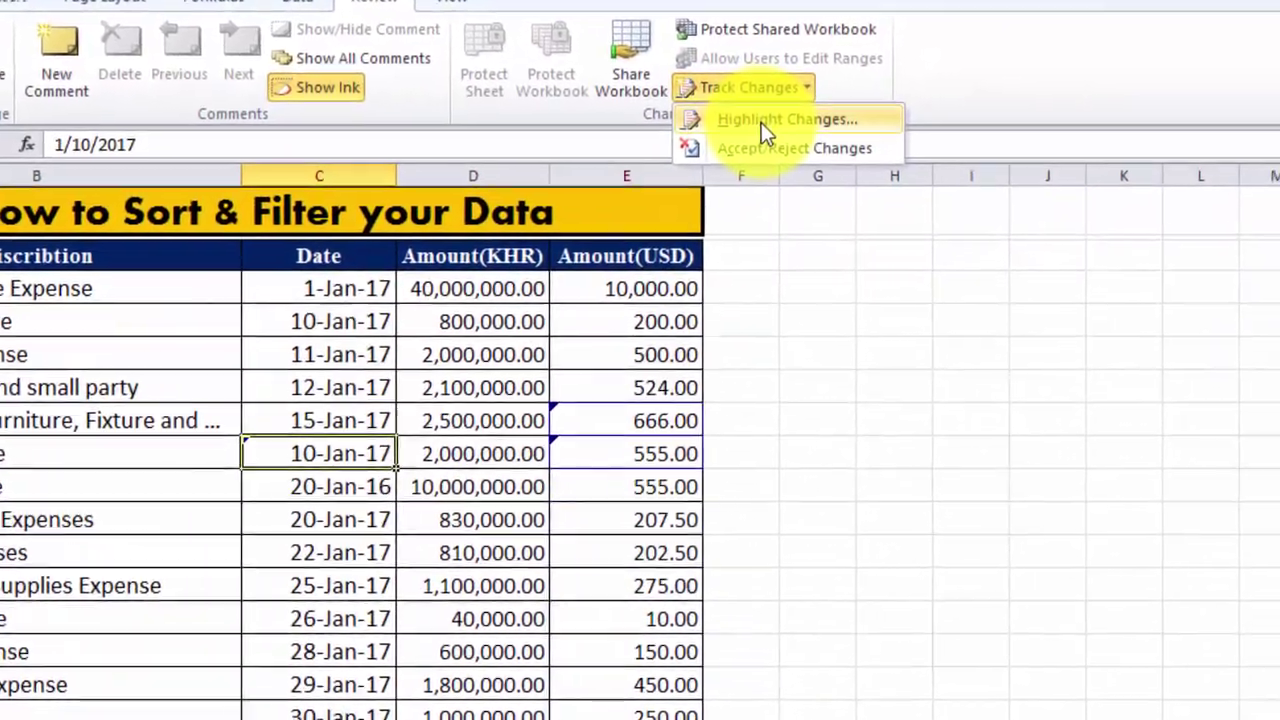
- Untick 'Track changes while editing' and confirm removing the workbook from shared use
click(761, 122)
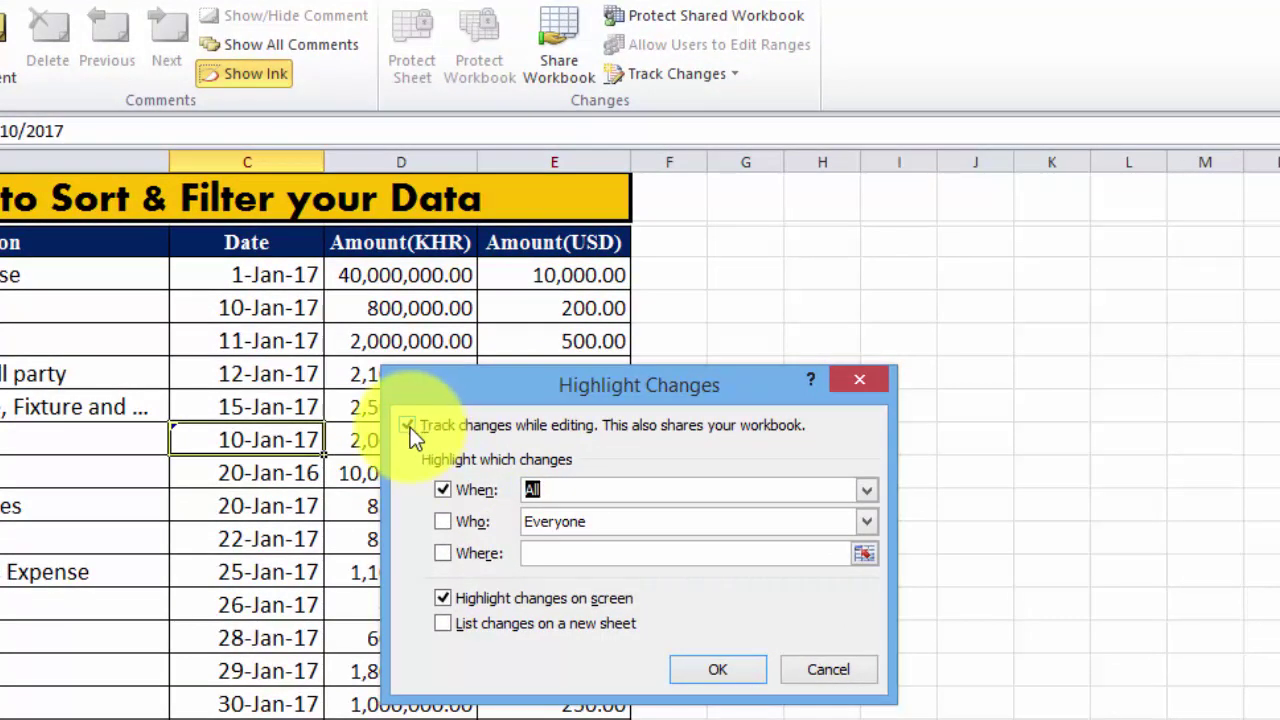
click(409, 426)
click(716, 672)
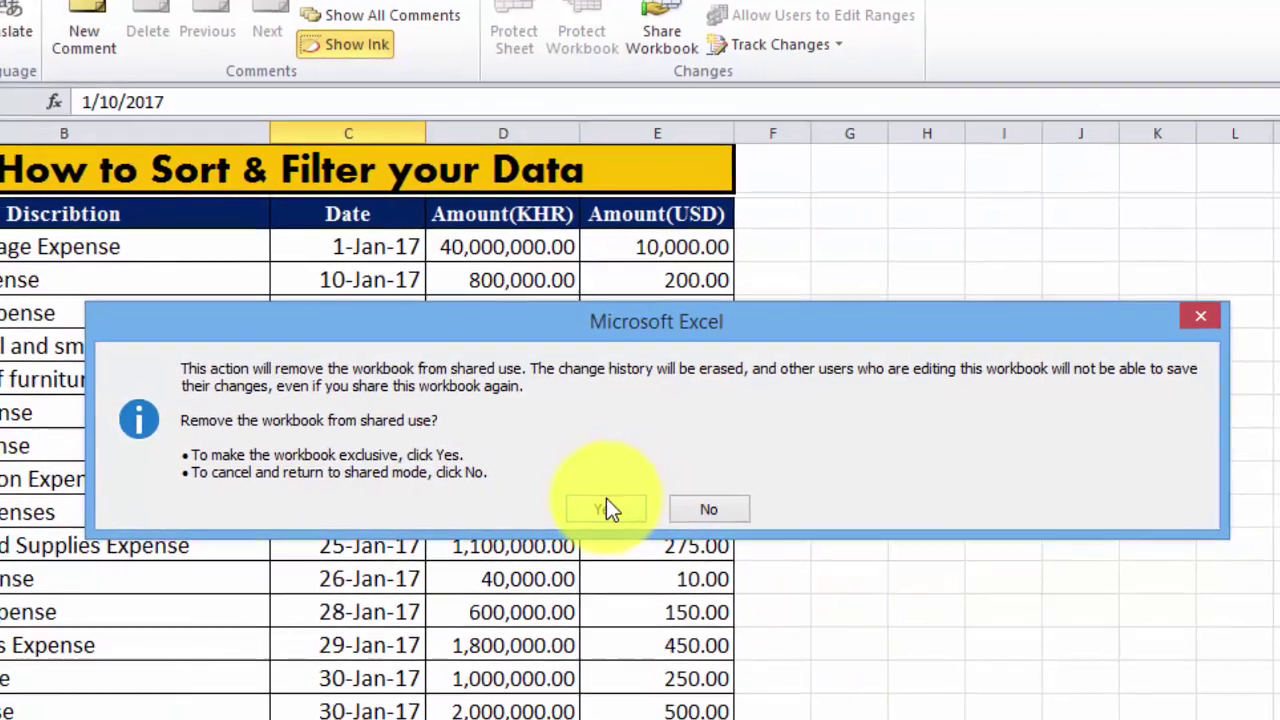
click(589, 511)
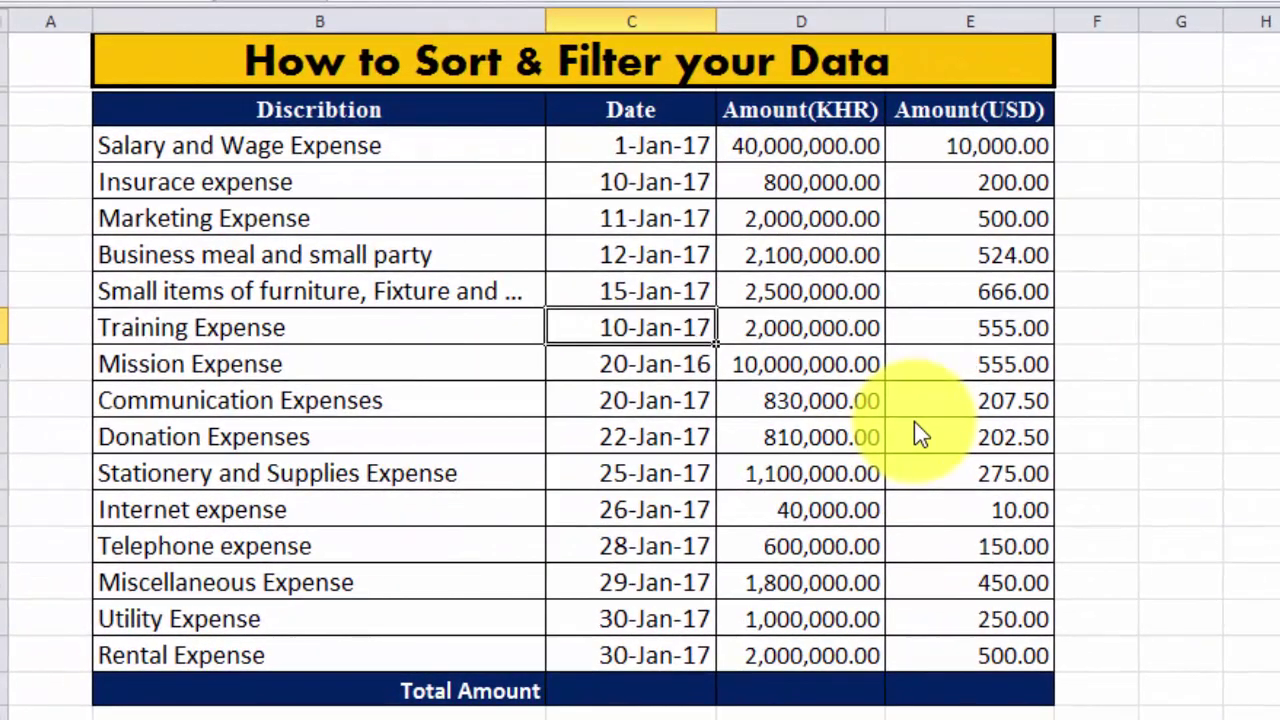
- Select an empty cell off the table and show the File Info page for Expenditure Categories
click(1250, 654)
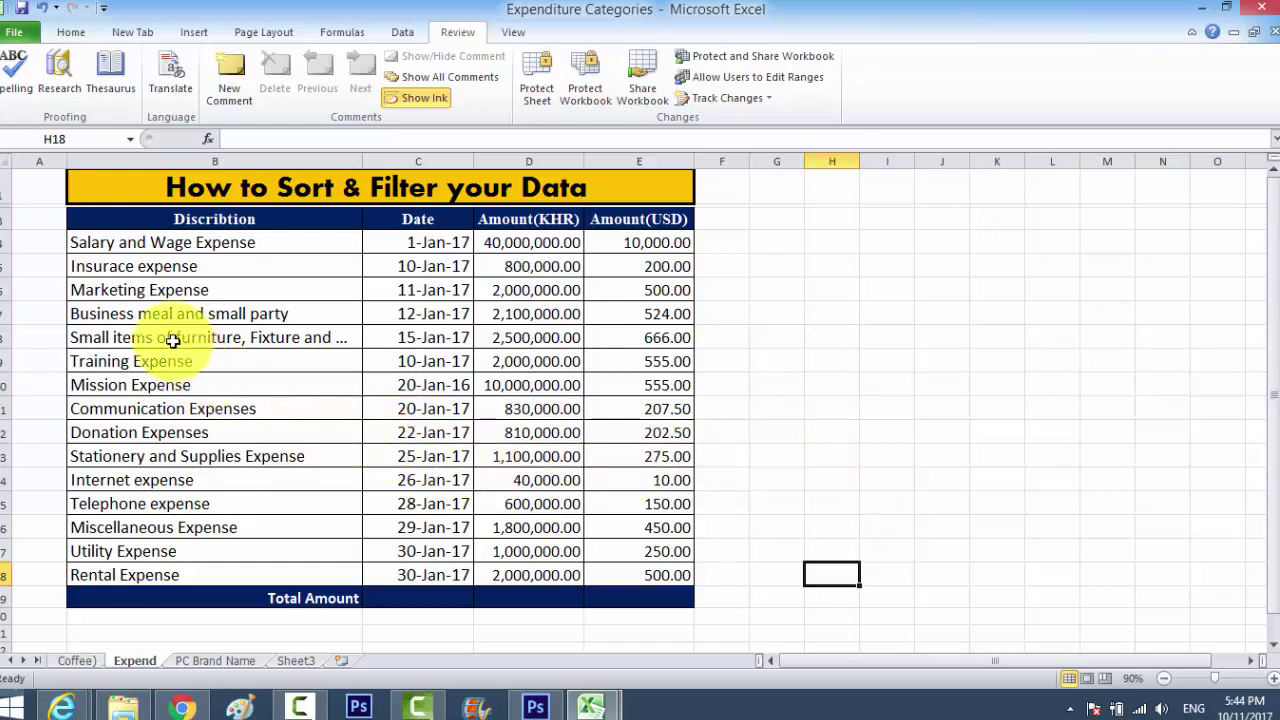
click(20, 35)
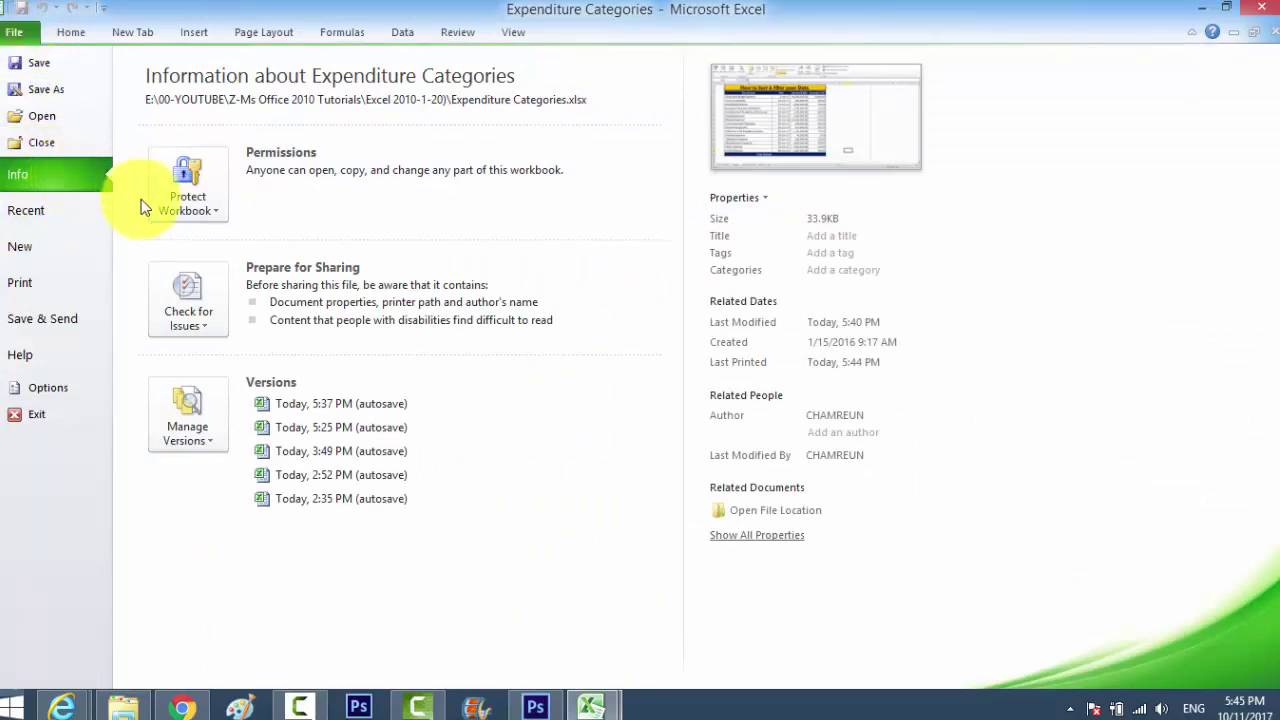
- Launch Inspect Document from Check for Issues, with all seven content types checked
click(198, 318)
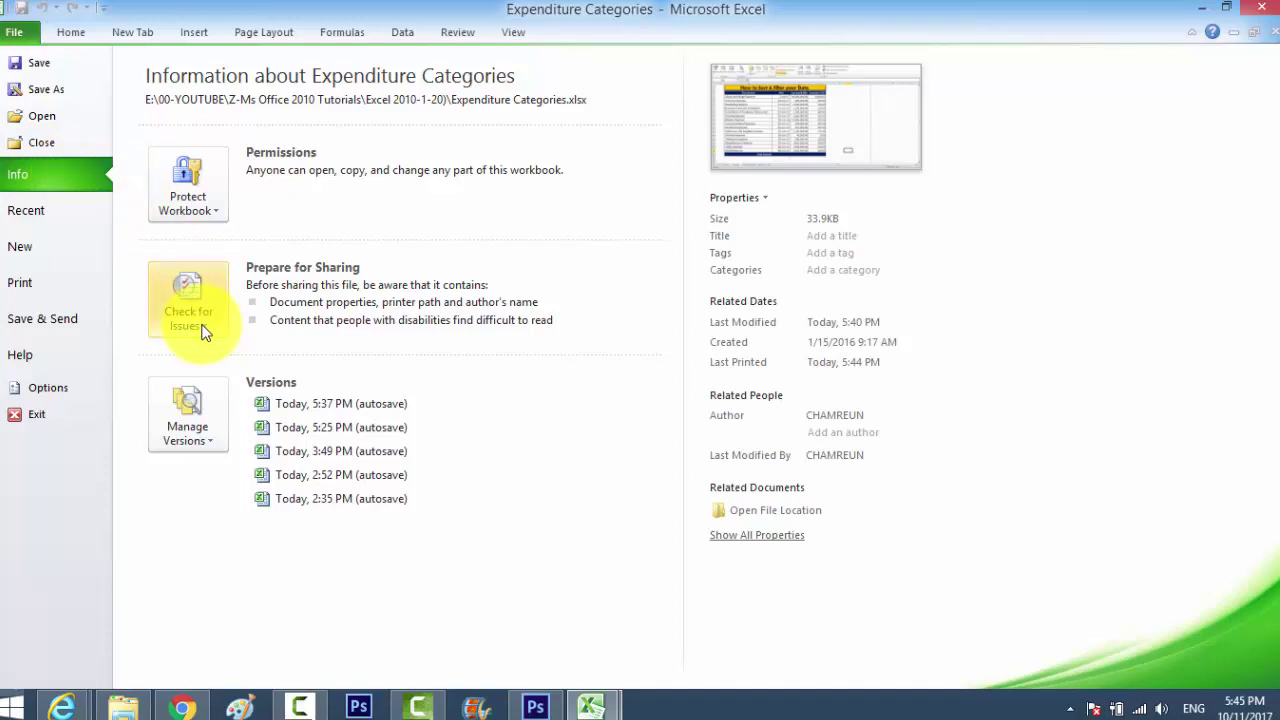
click(203, 331)
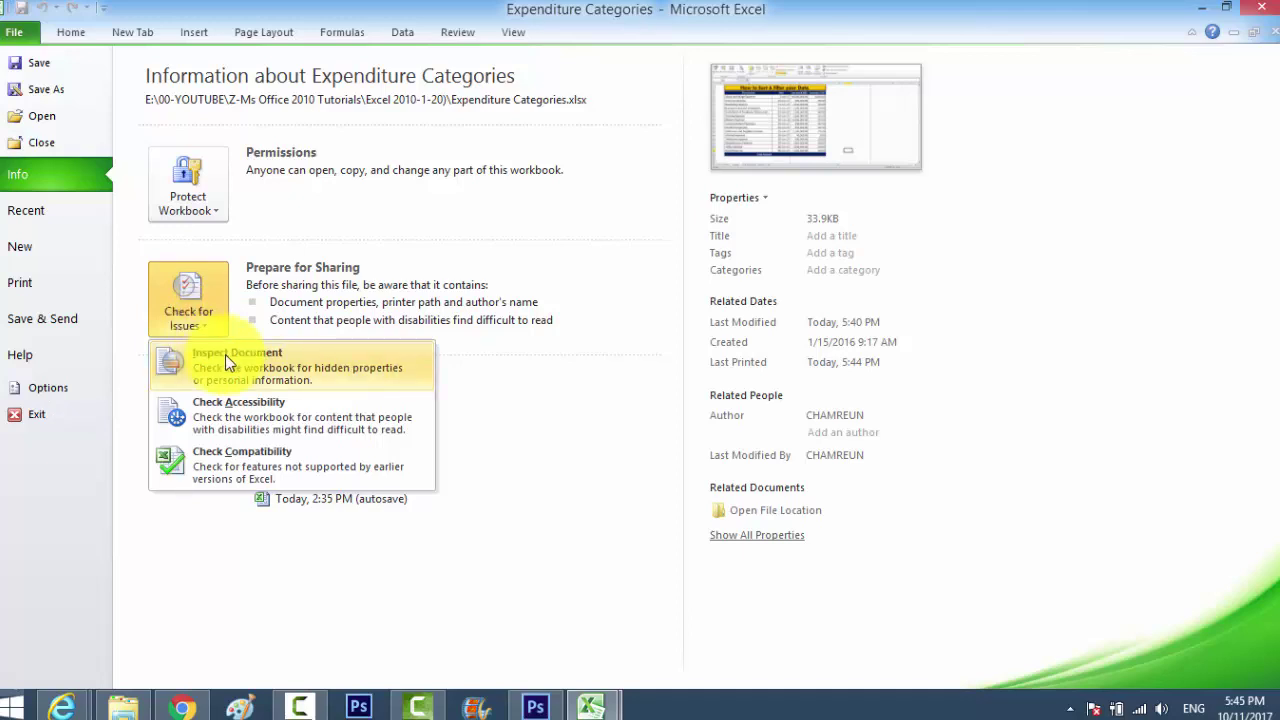
click(225, 356)
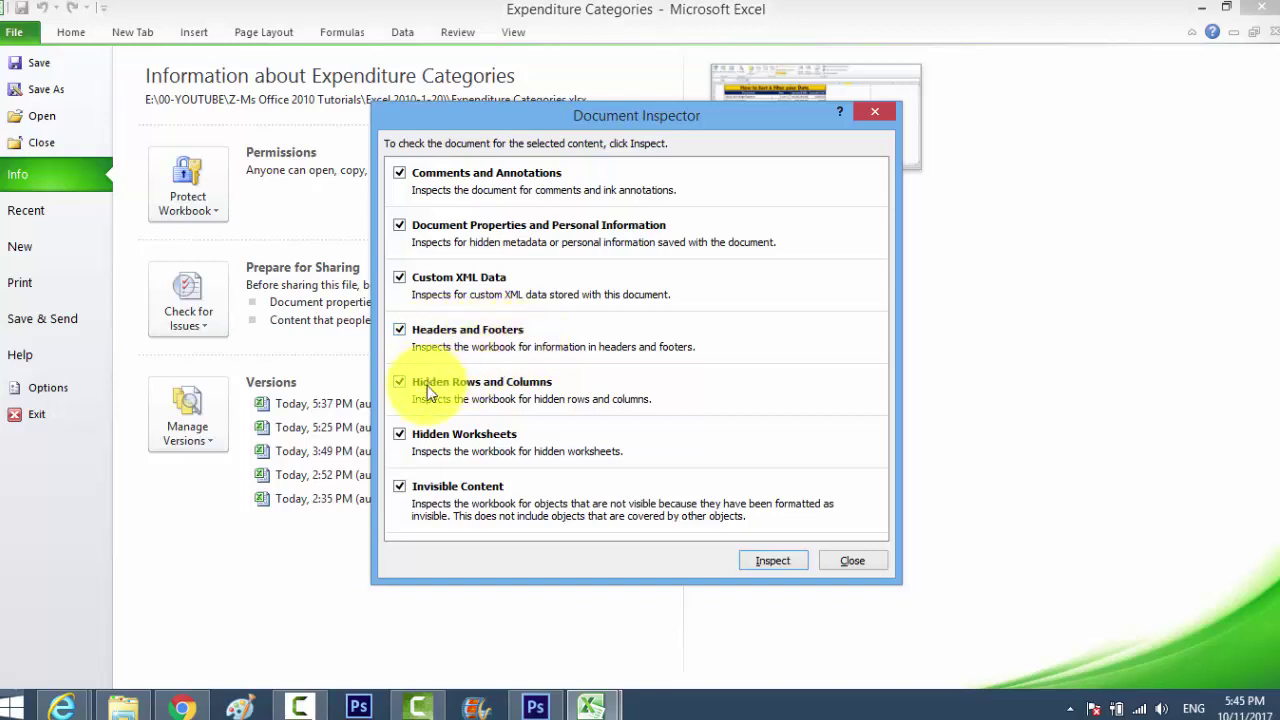
- Run the inspection and remove all Document Properties and Personal Information found
click(756, 563)
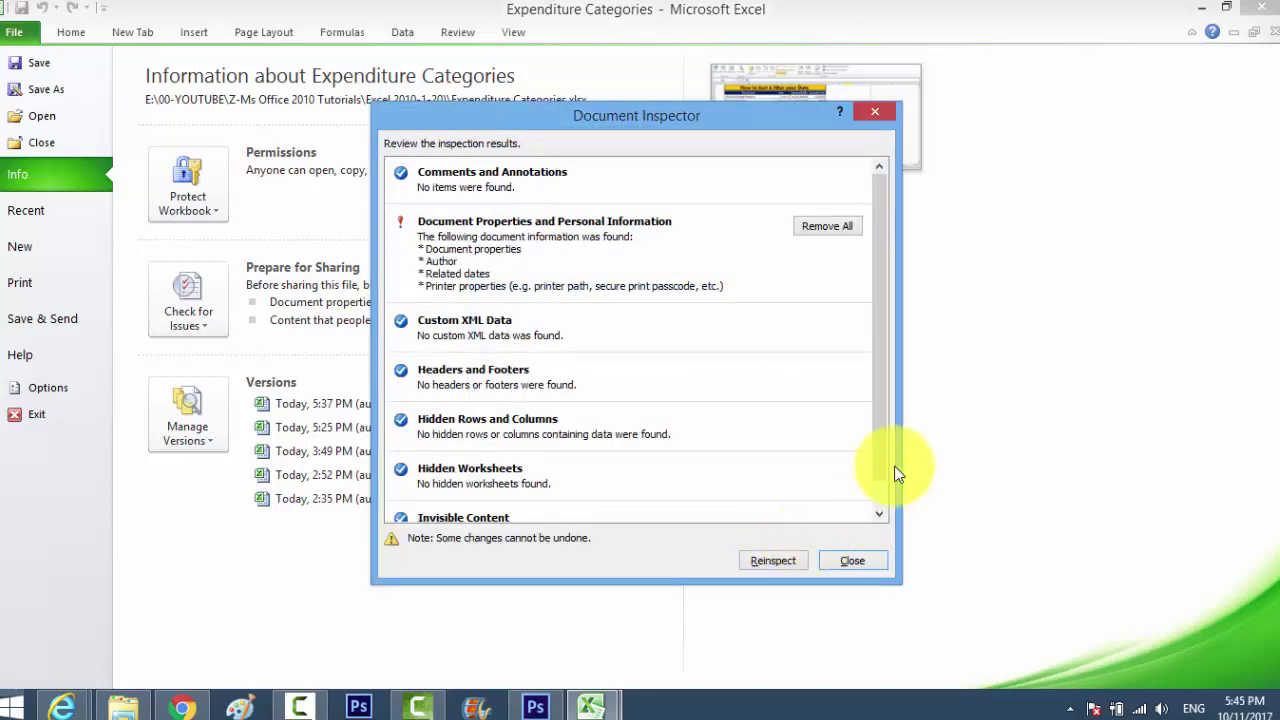
drag(885, 370, 898, 354)
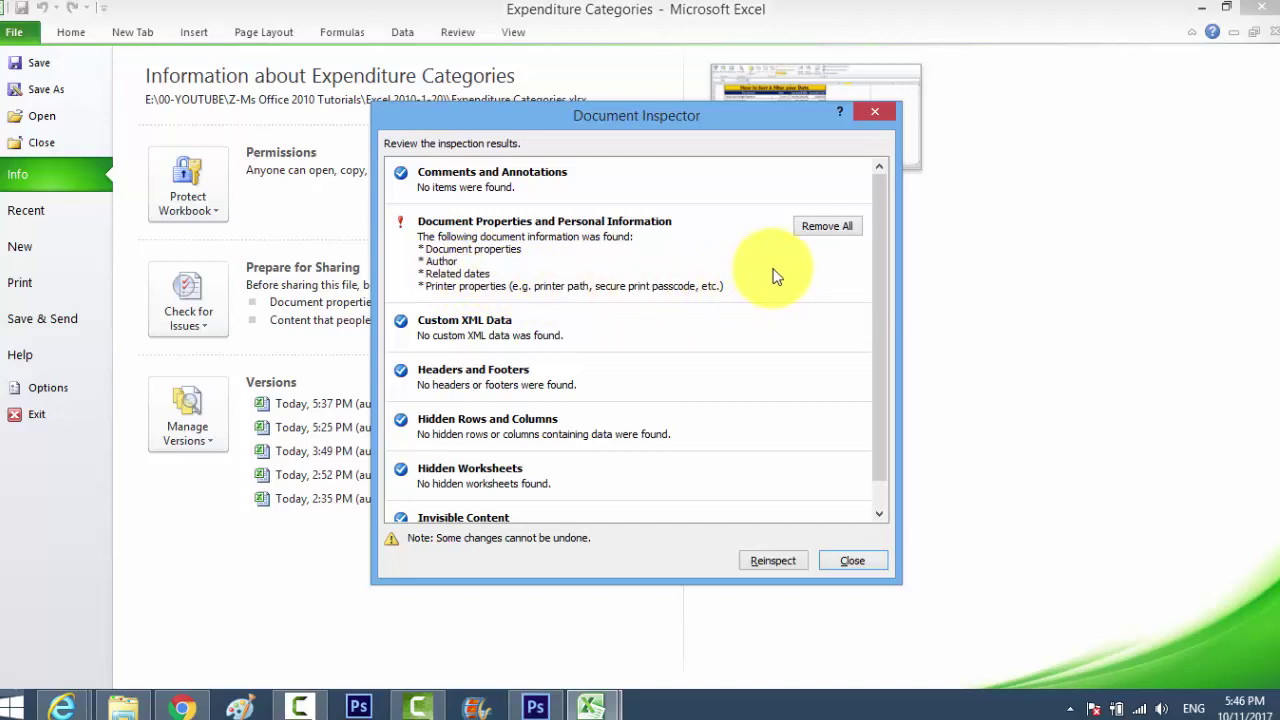
click(823, 227)
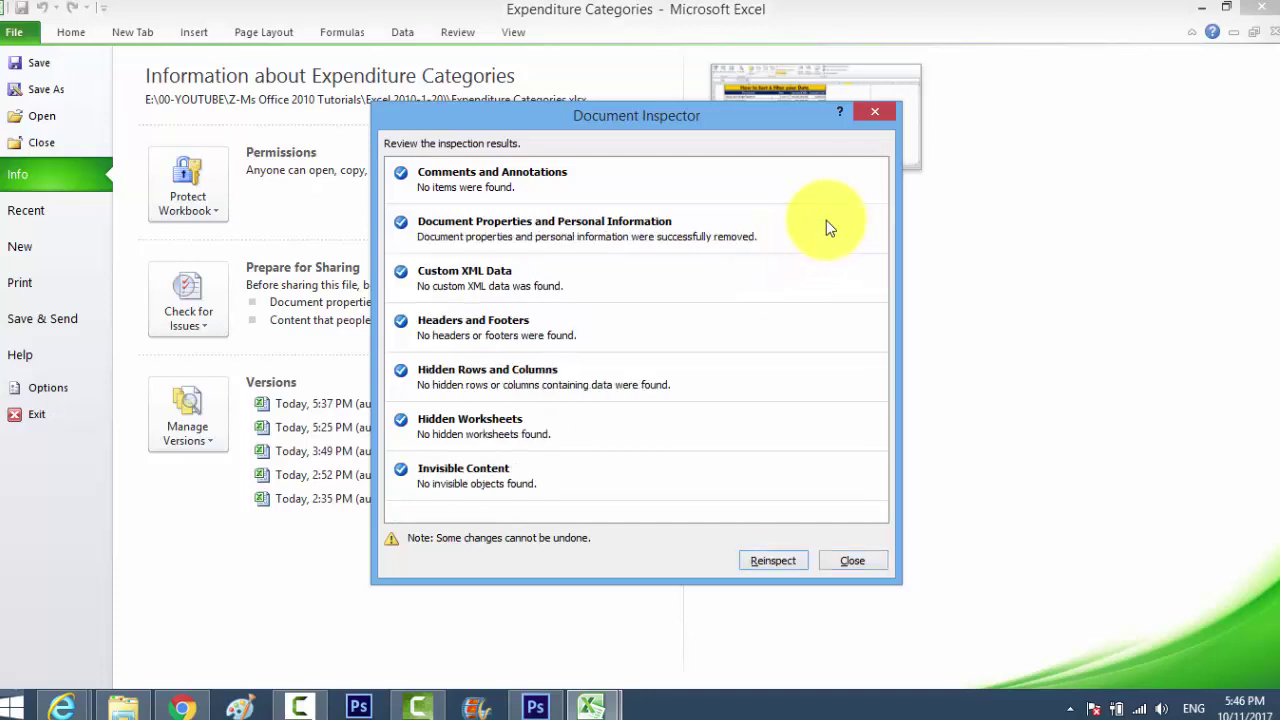
click(843, 560)
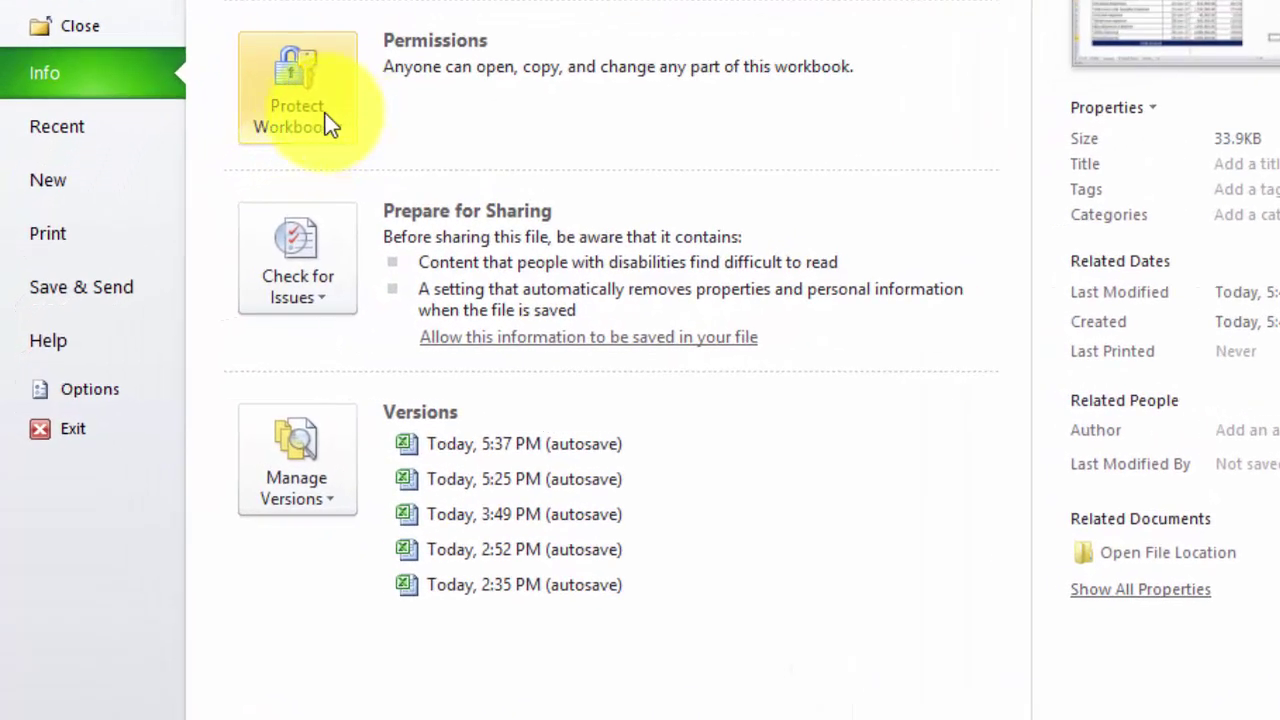
- Choose Mark as Final from the Protect Workbook options
click(330, 120)
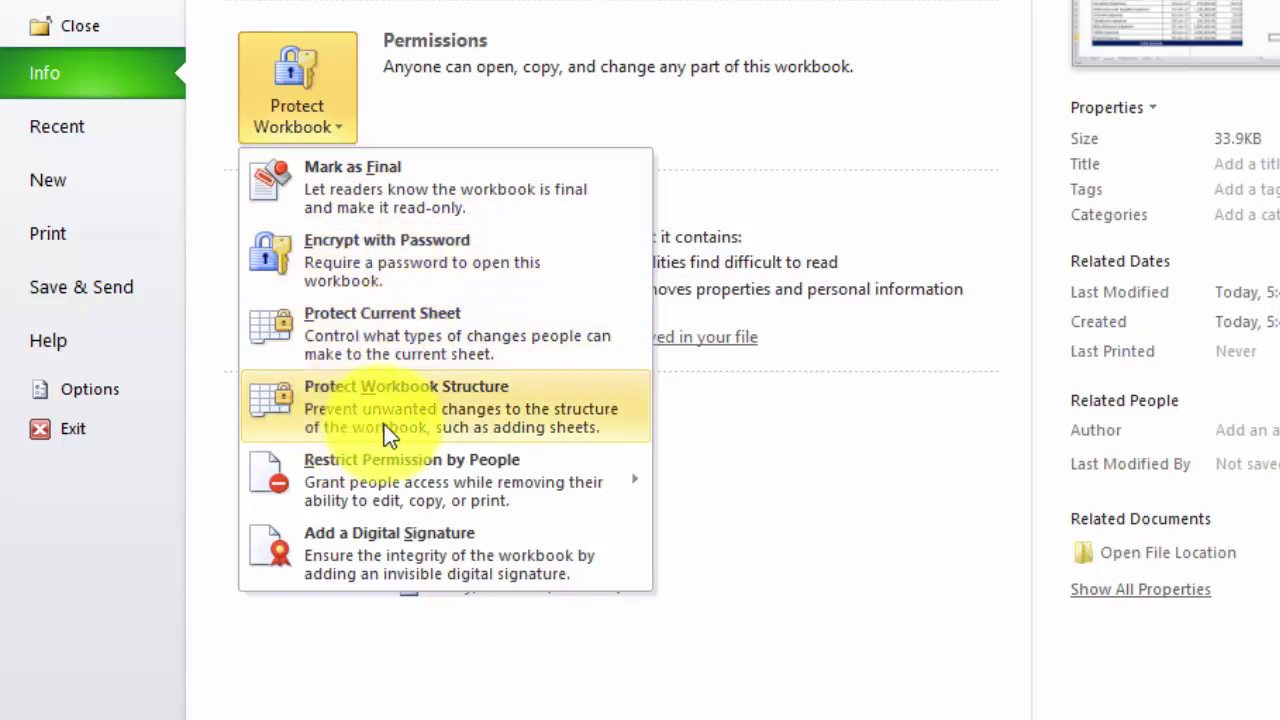
mouse_move(378, 493)
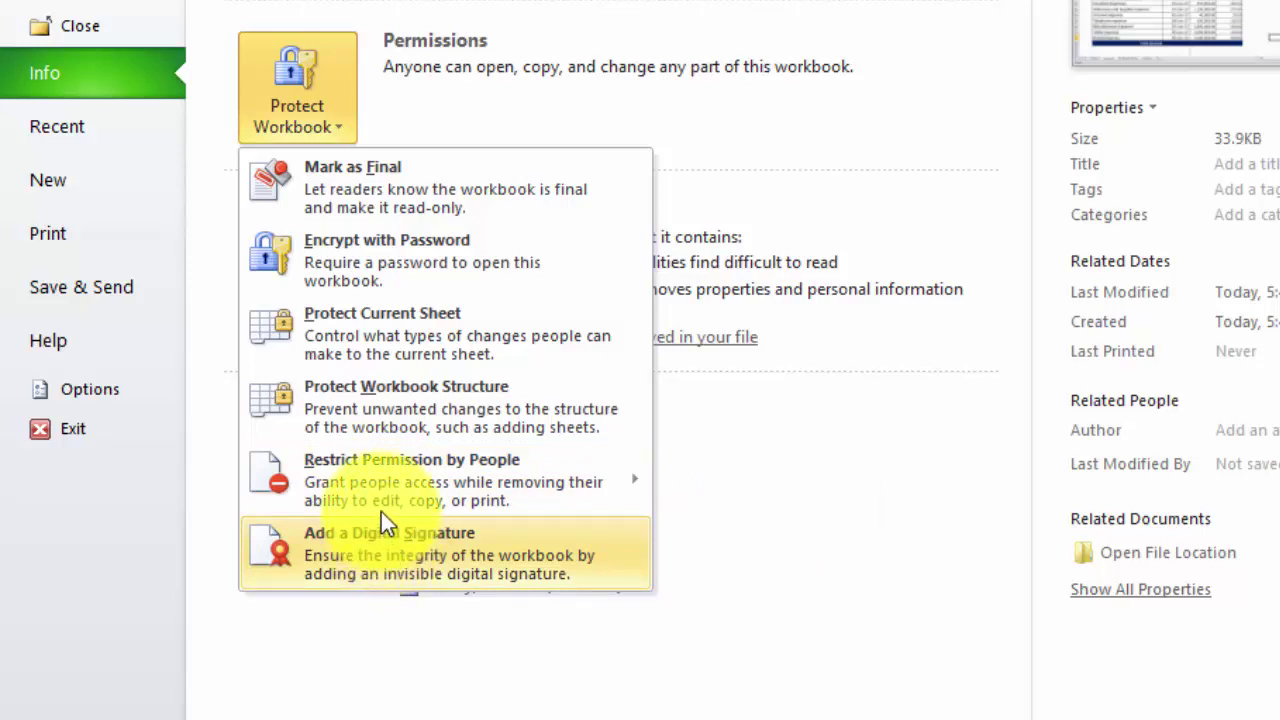
mouse_move(375, 466)
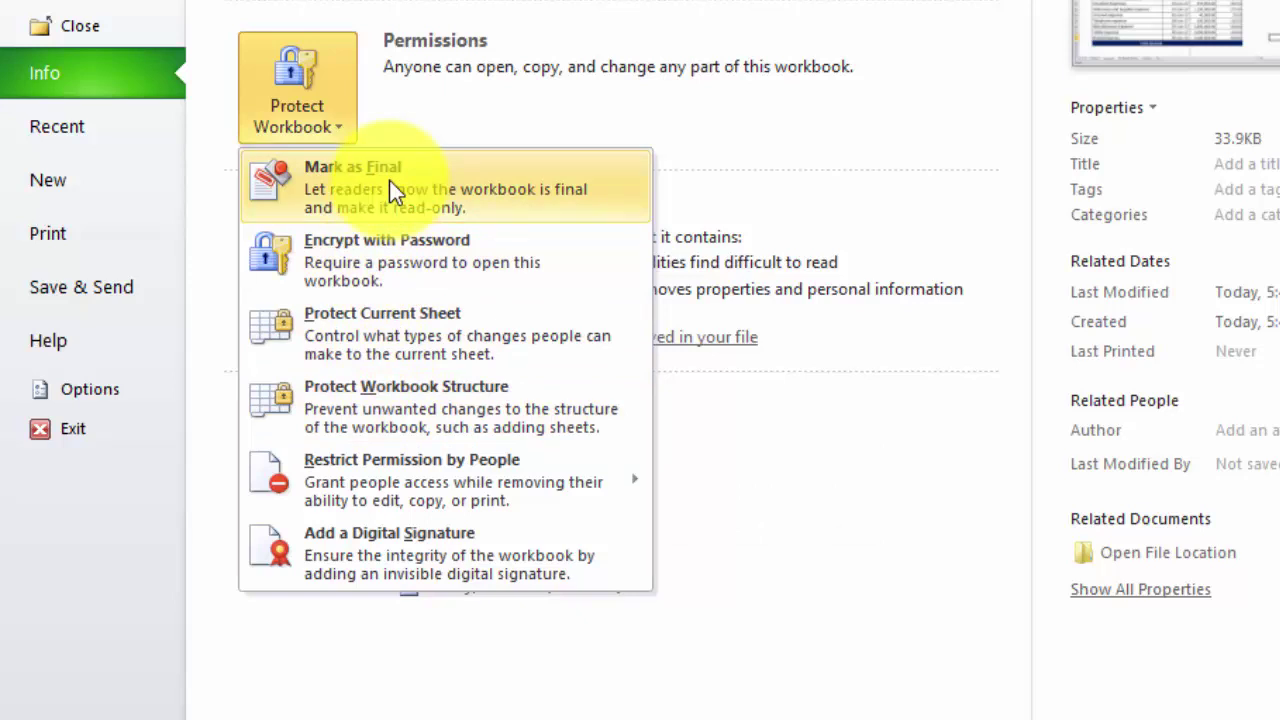
click(389, 180)
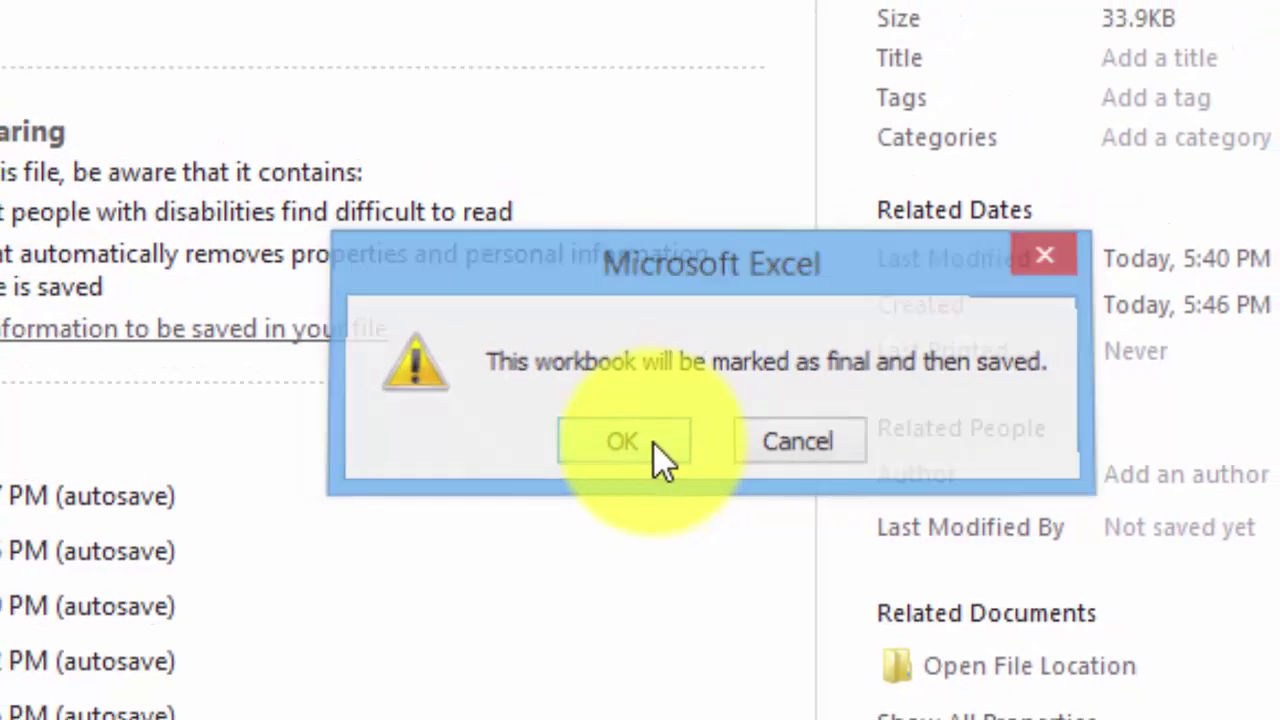
- Confirm marking as final, suppress the notice in future, and return to the expenditure sheet
click(670, 436)
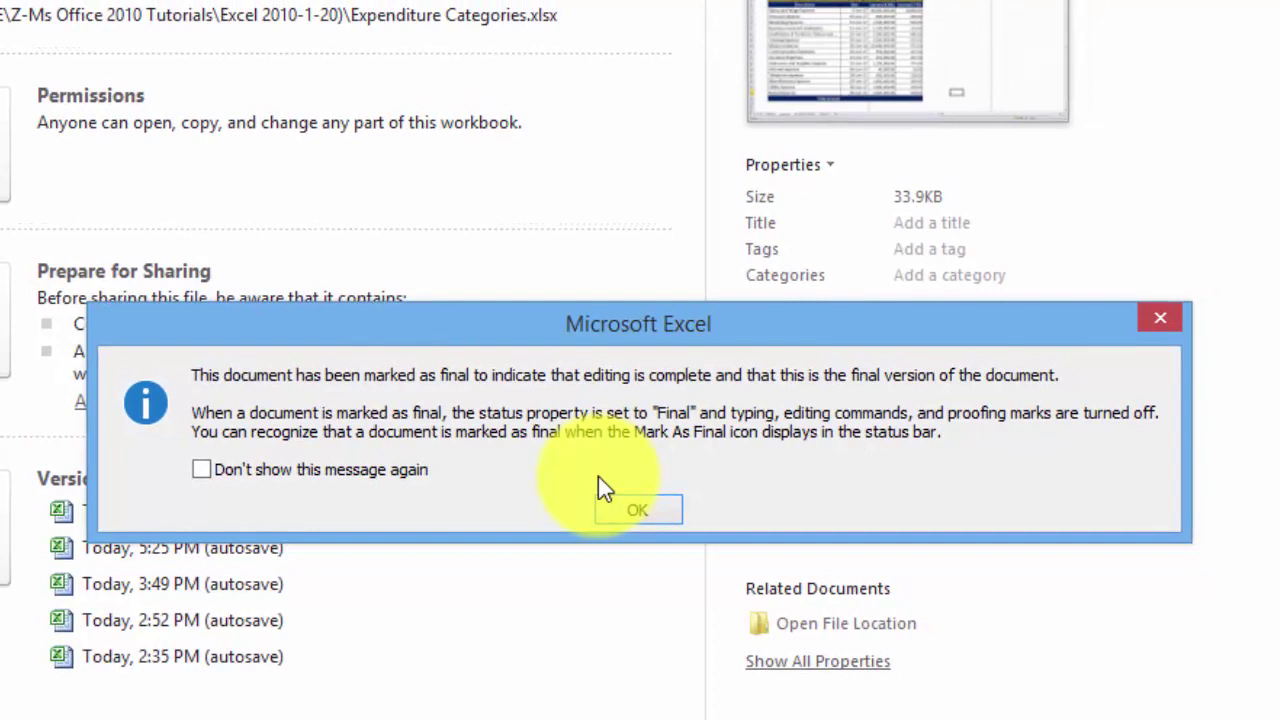
click(202, 470)
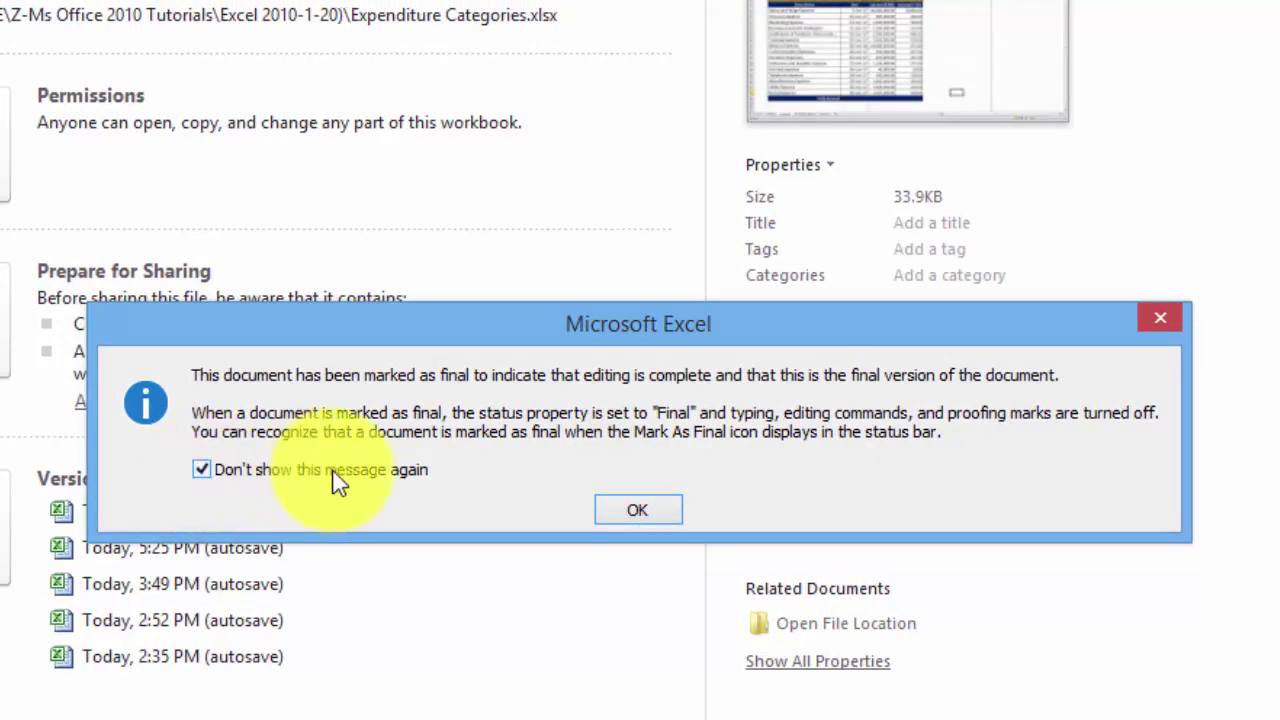
click(648, 517)
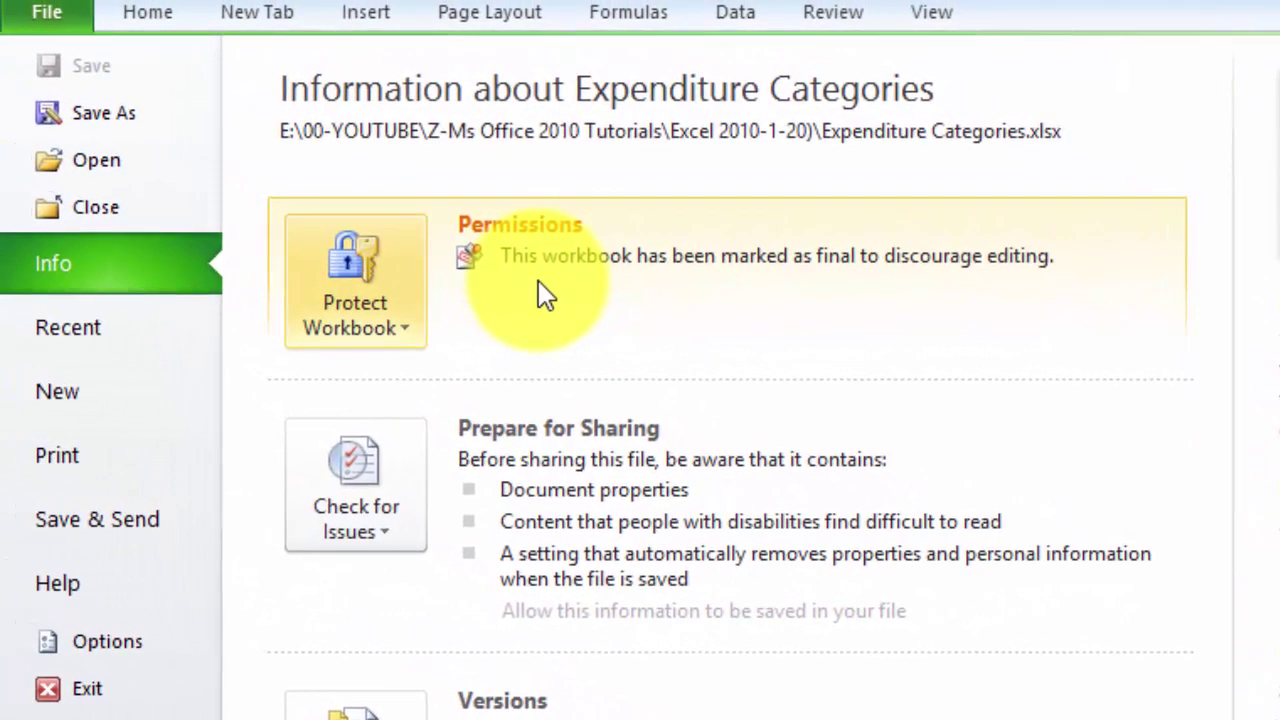
click(160, 18)
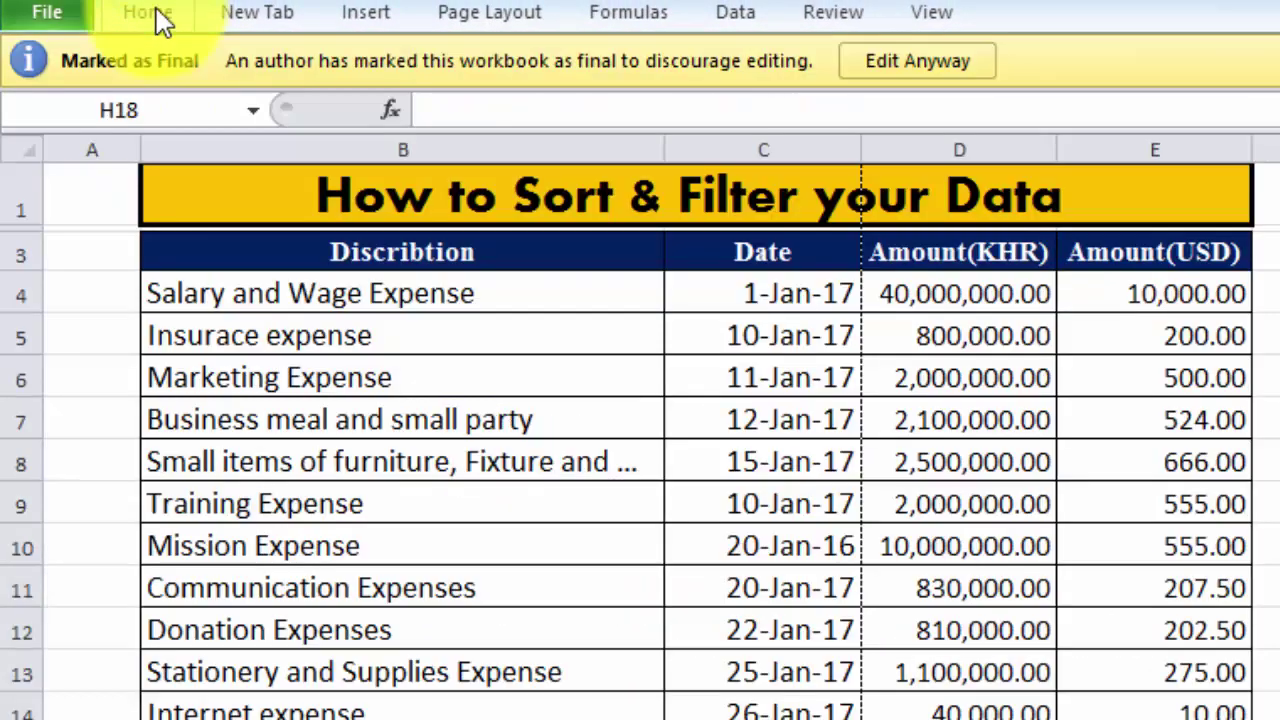